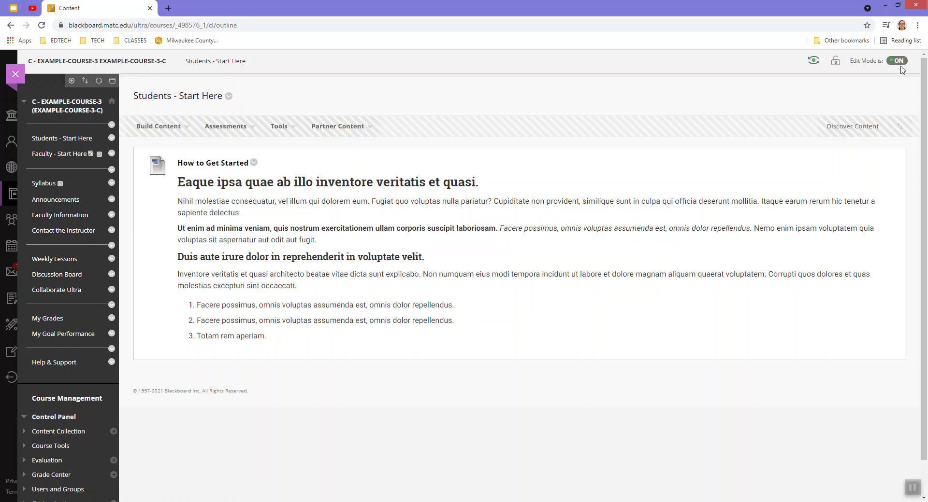
# - Add a tool link named YuJa of type YuJa to the course menu and make it available to users
pyautogui.click(71, 81)
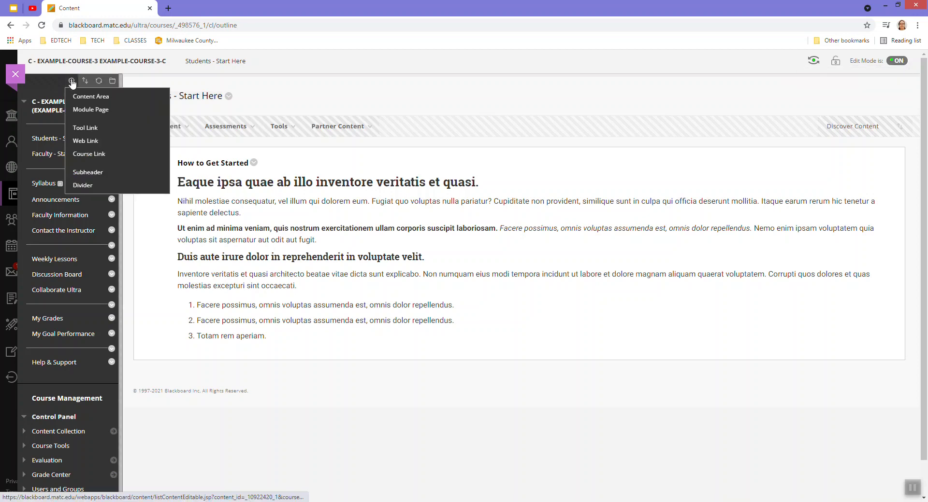
pyautogui.click(86, 128)
pyautogui.write('Y')
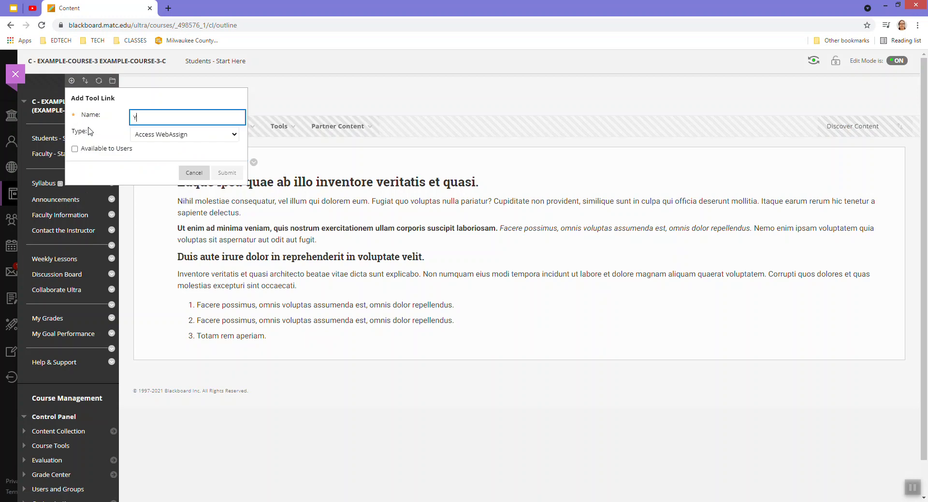
pyautogui.write('uJa')
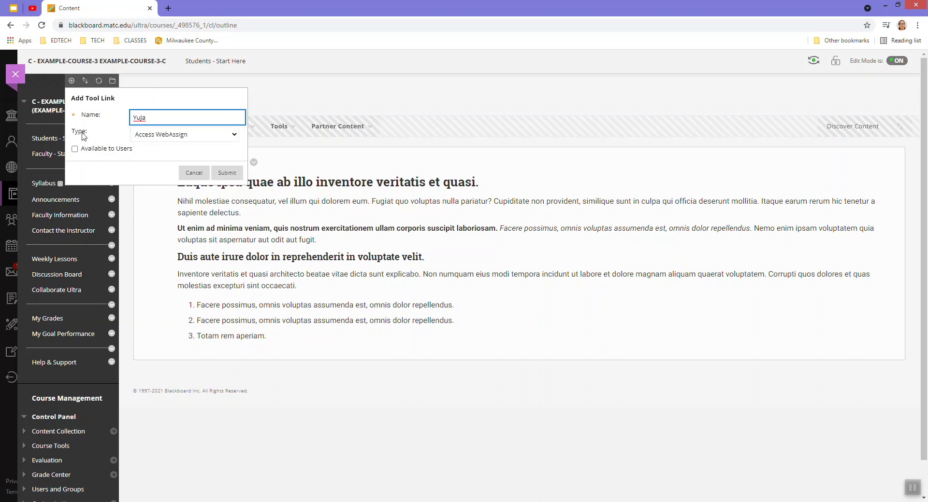
pyautogui.click(146, 139)
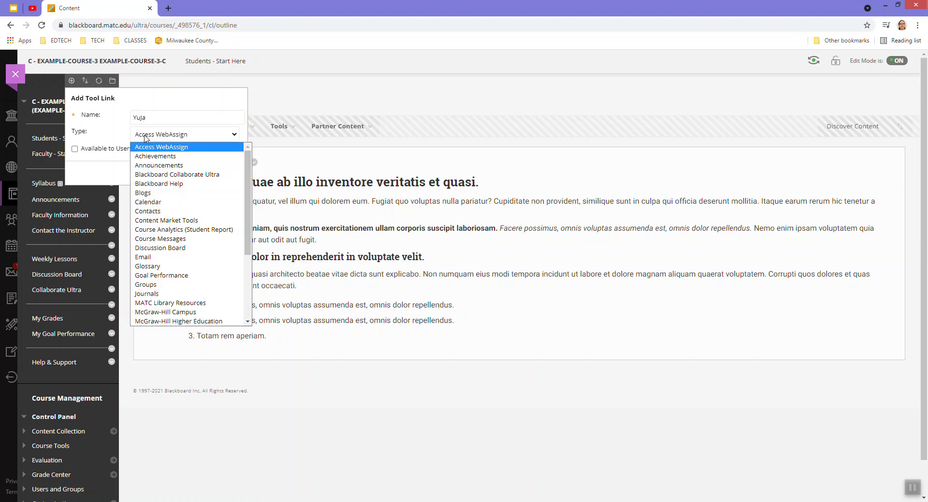
pyautogui.scroll(-4, 161, 226)
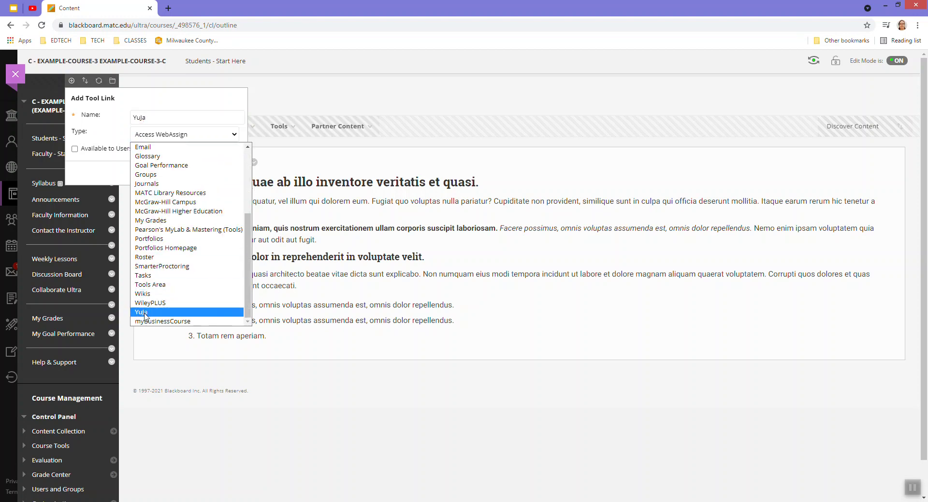
pyautogui.click(145, 313)
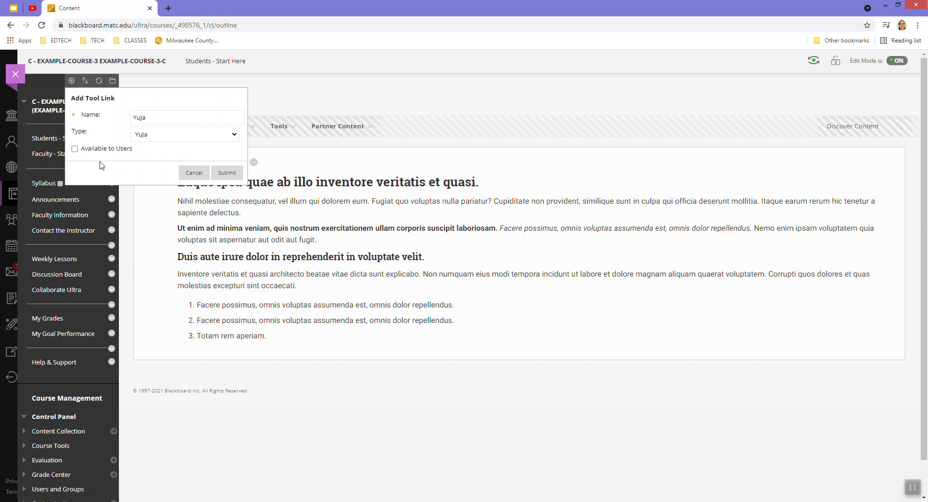
pyautogui.click(75, 150)
pyautogui.click(226, 173)
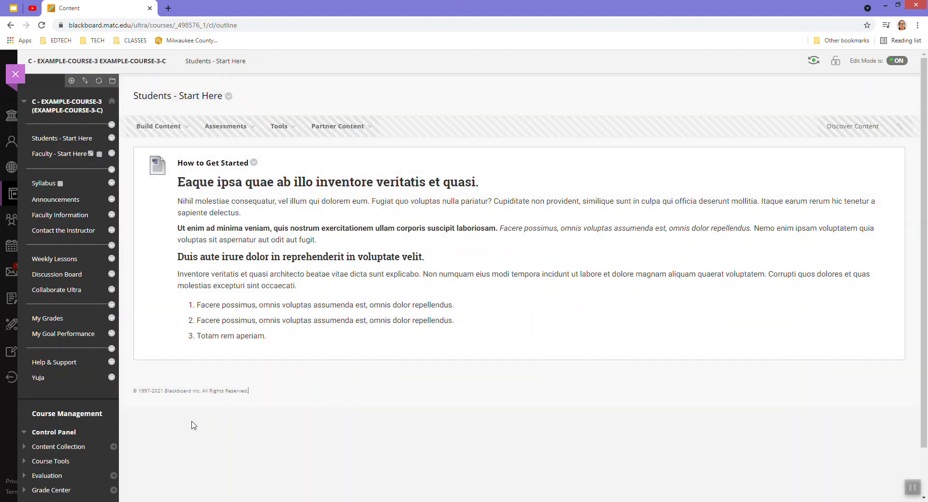
# - Open the course's YuJa media library and create a new folder named Design Videos
pyautogui.click(38, 378)
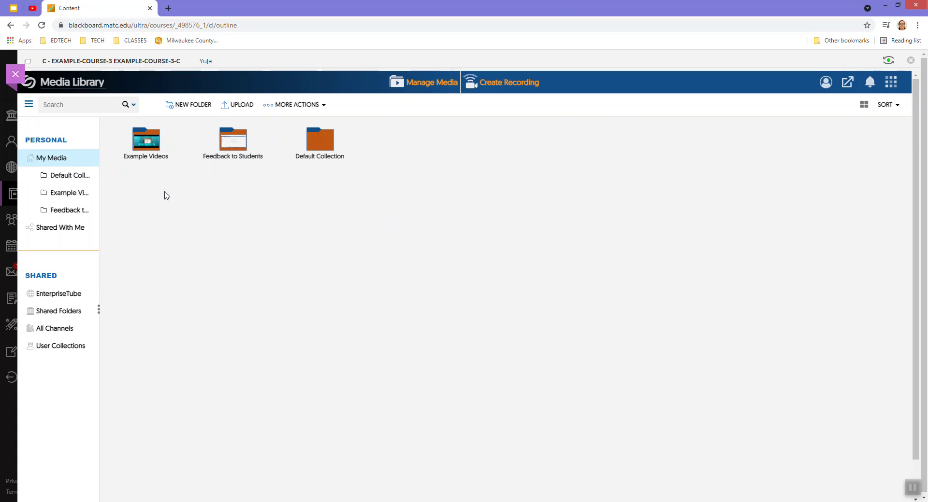
pyautogui.click(189, 107)
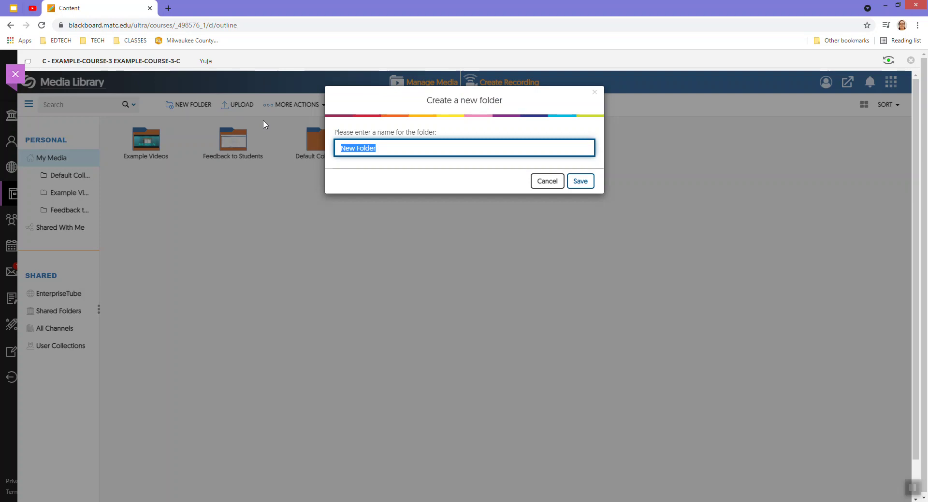
pyautogui.write('Design Videos')
pyautogui.click(580, 181)
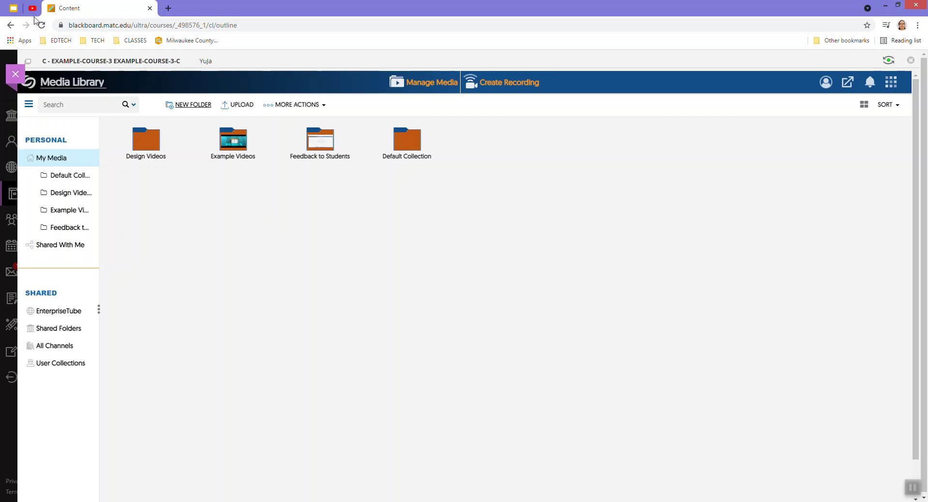
# - Switch to YouTube, copy the web address of the Beginning Graphic Design: Layout & Composition video, and open its sharing options
pyautogui.click(34, 9)
pyautogui.click(574, 211)
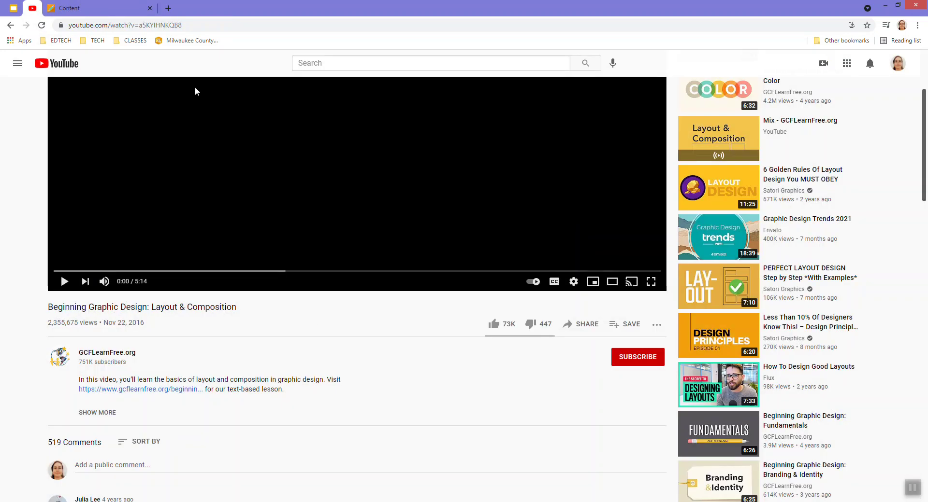
pyautogui.click(159, 29)
pyautogui.rightClick(160, 29)
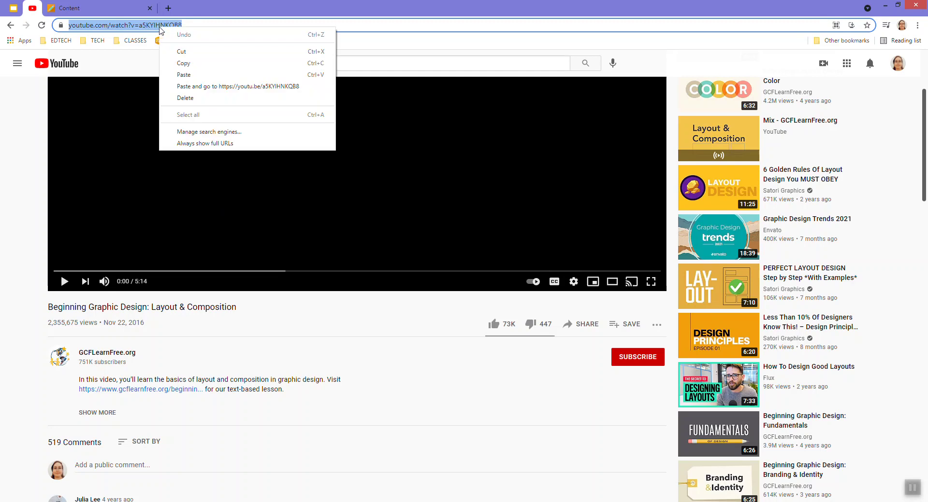
pyautogui.click(185, 63)
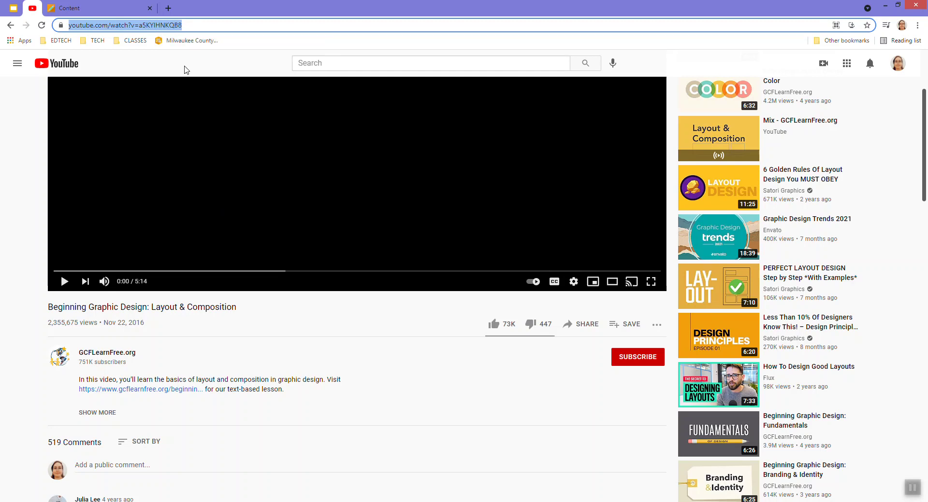
pyautogui.click(585, 326)
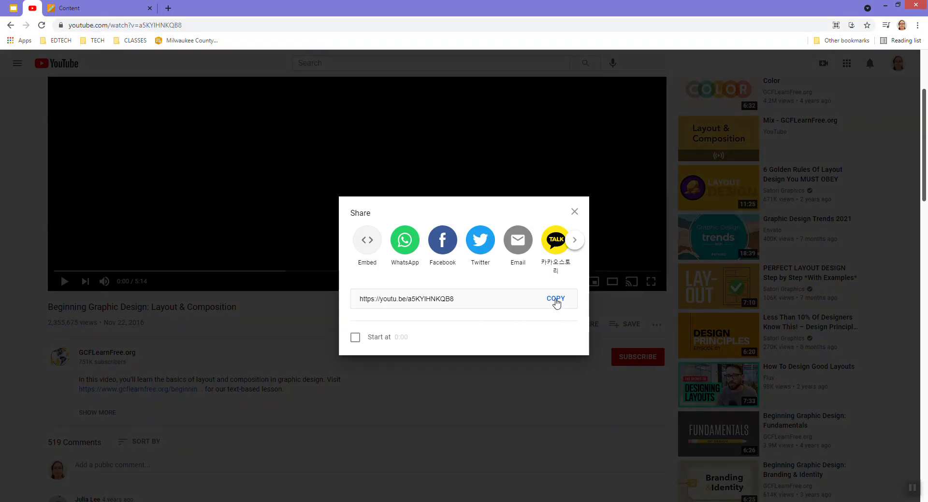
# - Return to the YuJa media library and add new media as a YouTube link, using the copied video address
pyautogui.click(72, 8)
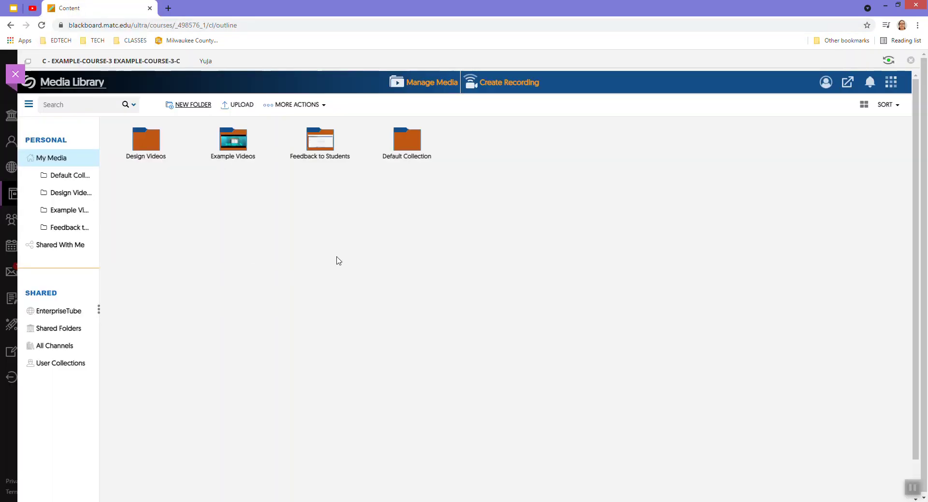
pyautogui.click(238, 107)
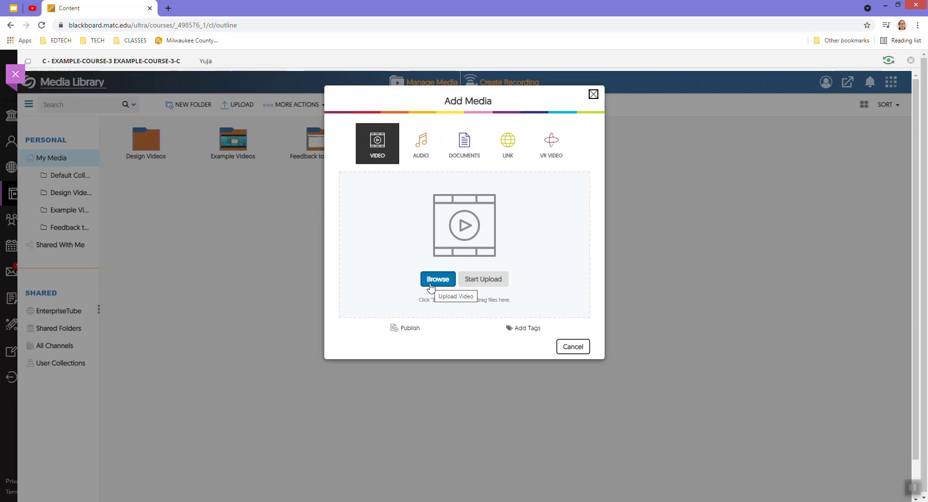
pyautogui.click(509, 146)
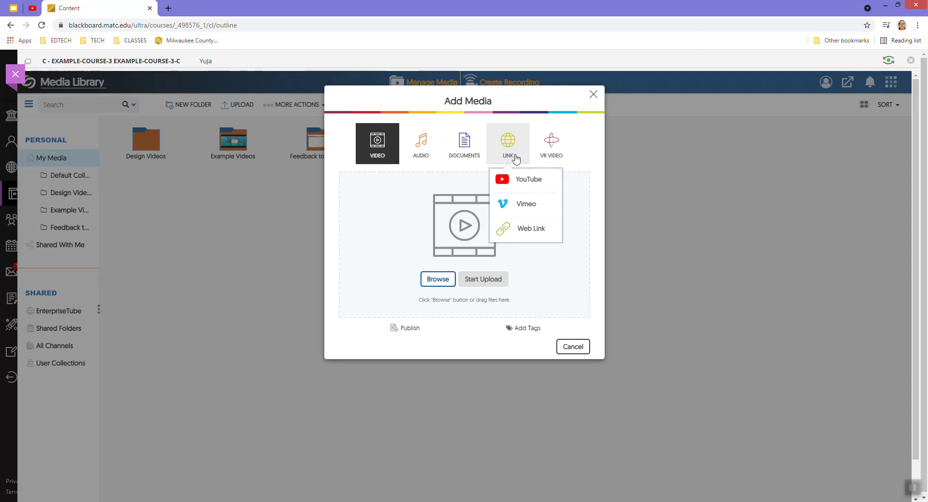
pyautogui.click(531, 179)
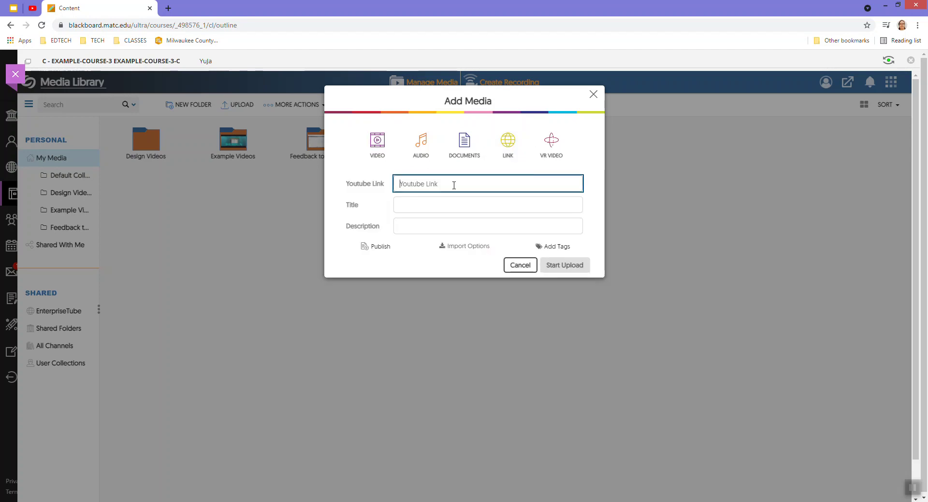
pyautogui.hotkey('ctrl', 'v')
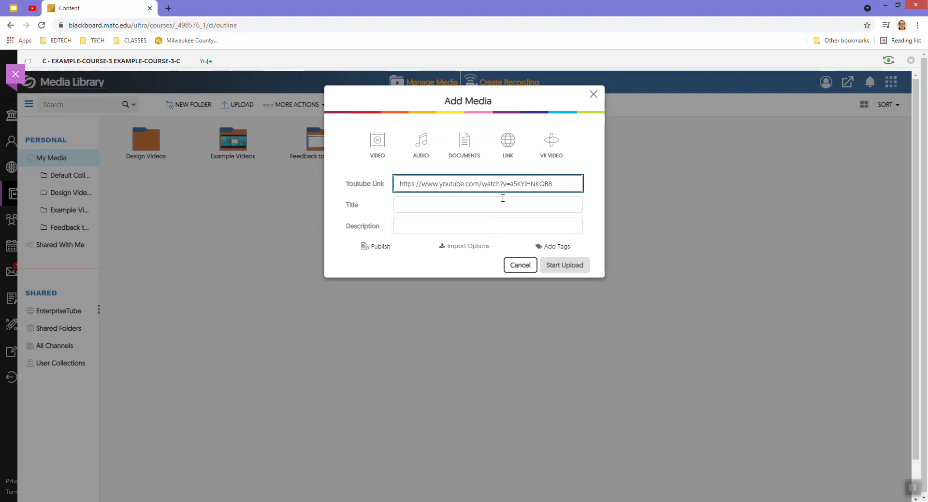
# - Title the linked video "Layout Graphic Design Principles Video" and upload it to My Media
pyautogui.click(482, 205)
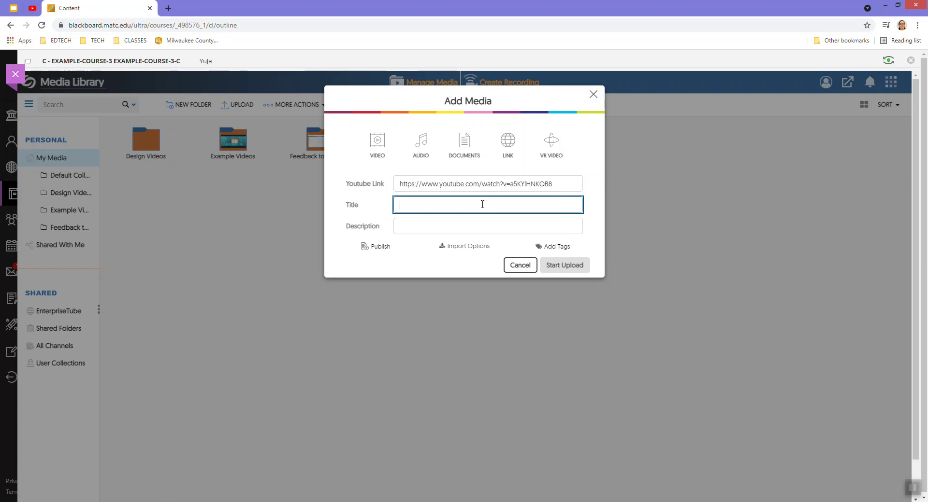
pyautogui.write('Layout')
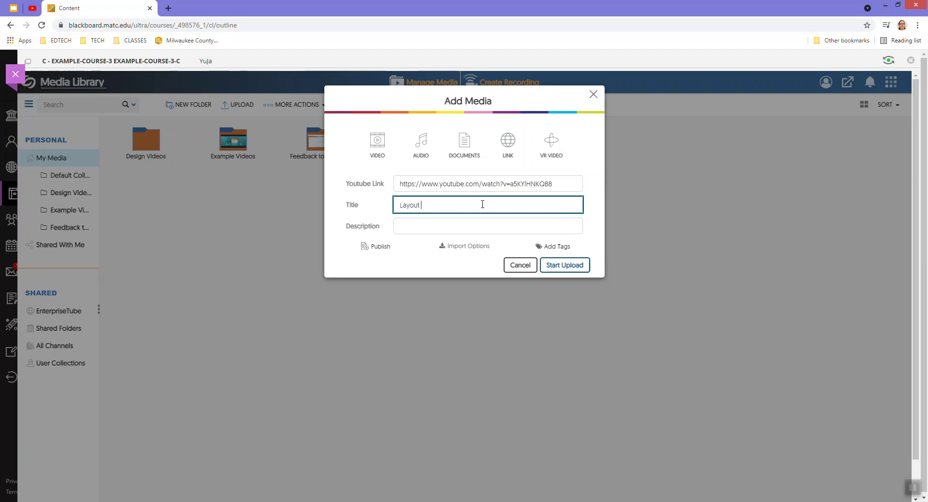
pyautogui.write(' Graphic Design Principles')
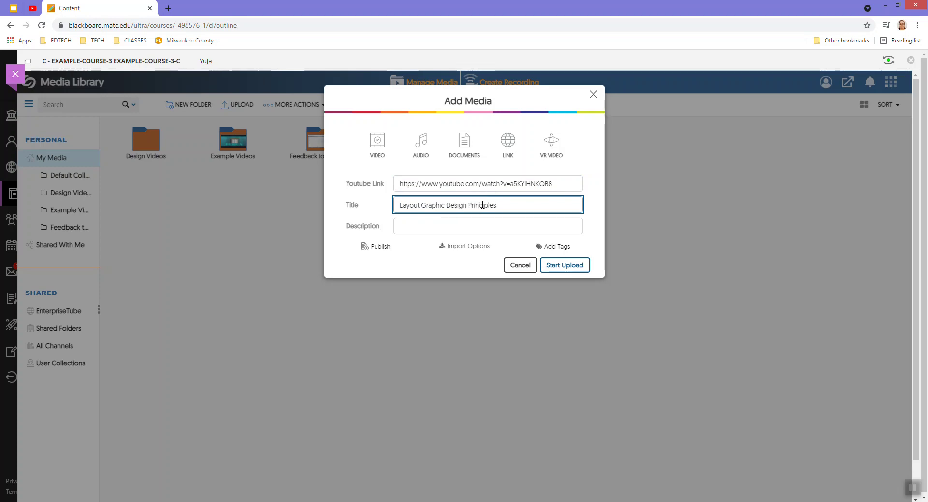
pyautogui.write(' Video')
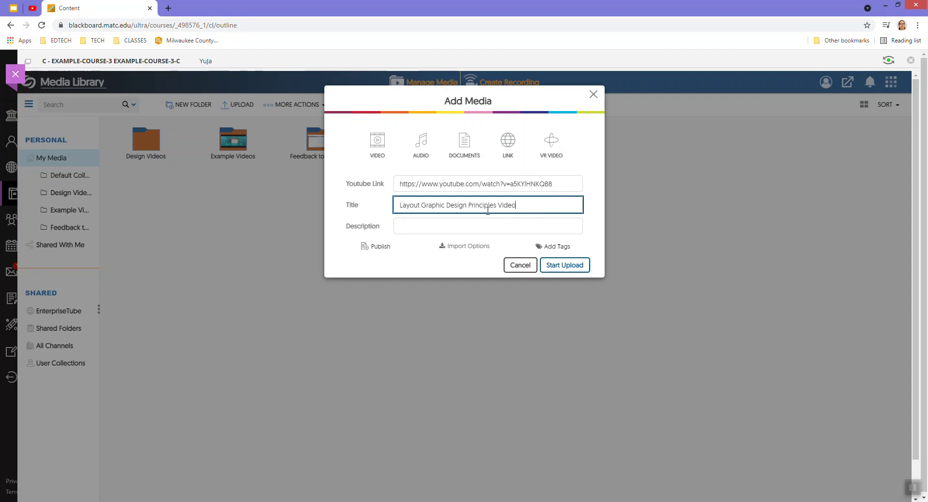
pyautogui.moveTo(525, 206); pyautogui.dragTo(392, 208)
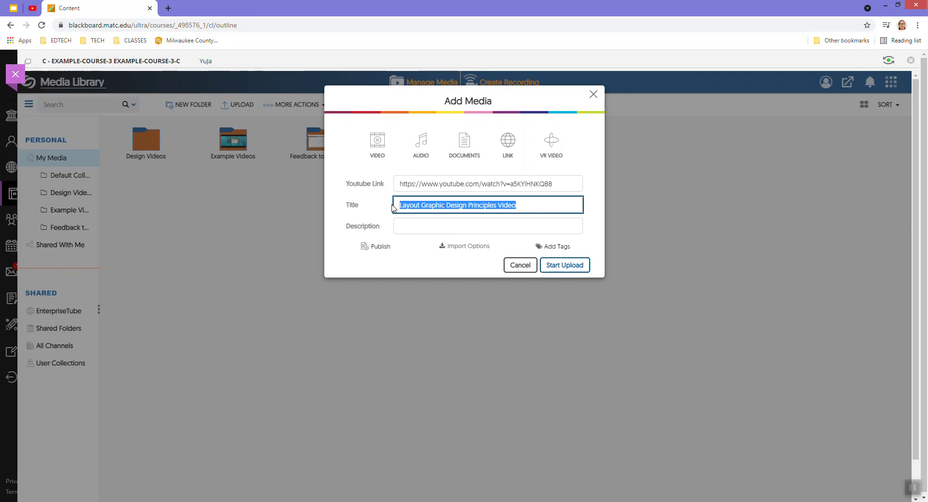
pyautogui.click(415, 206)
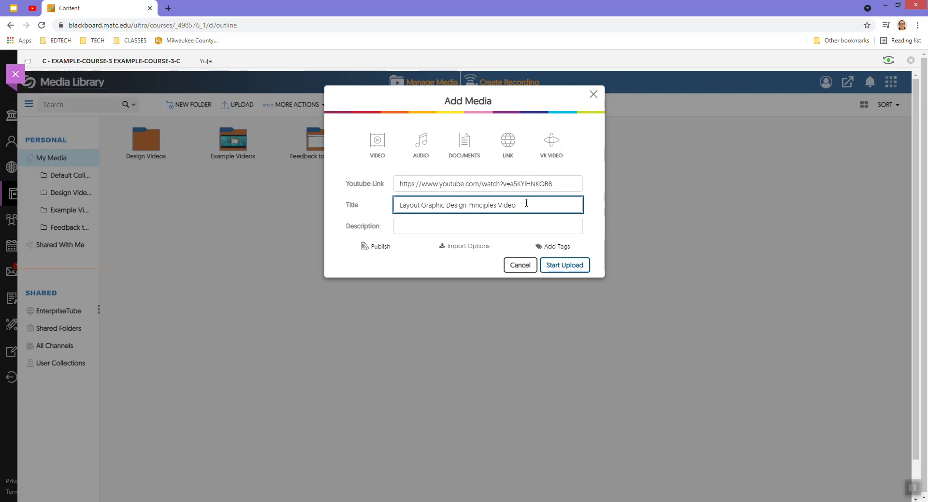
pyautogui.click(575, 269)
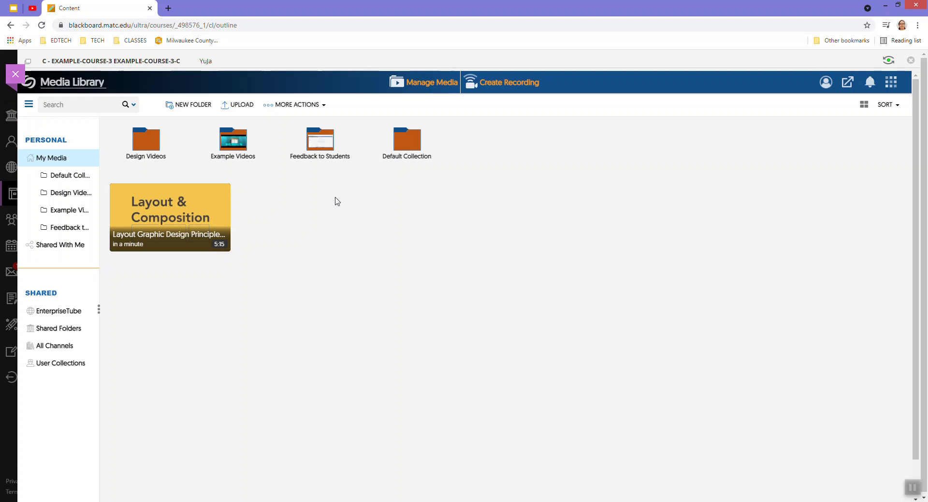
# - Expand the list of all channels and look through the course channels available for sharing media
pyautogui.moveTo(217, 219)
pyautogui.click(53, 346)
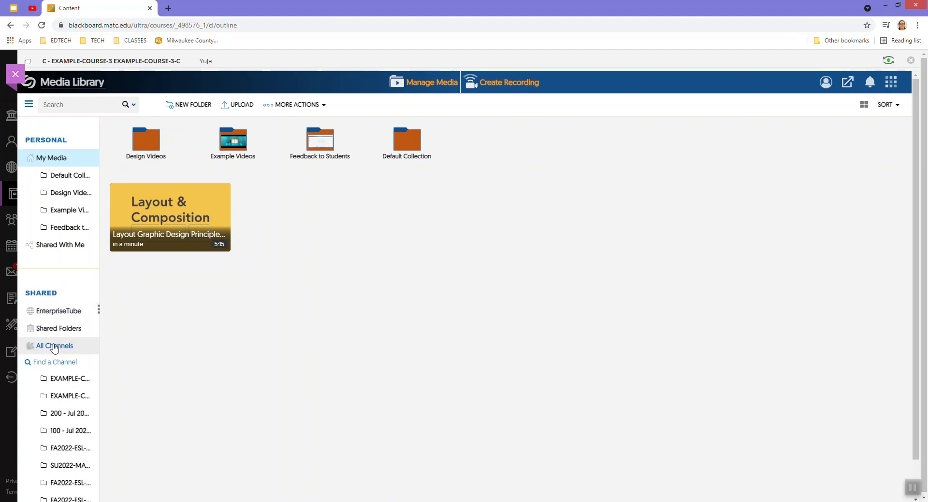
pyautogui.scroll(-4, 53, 345)
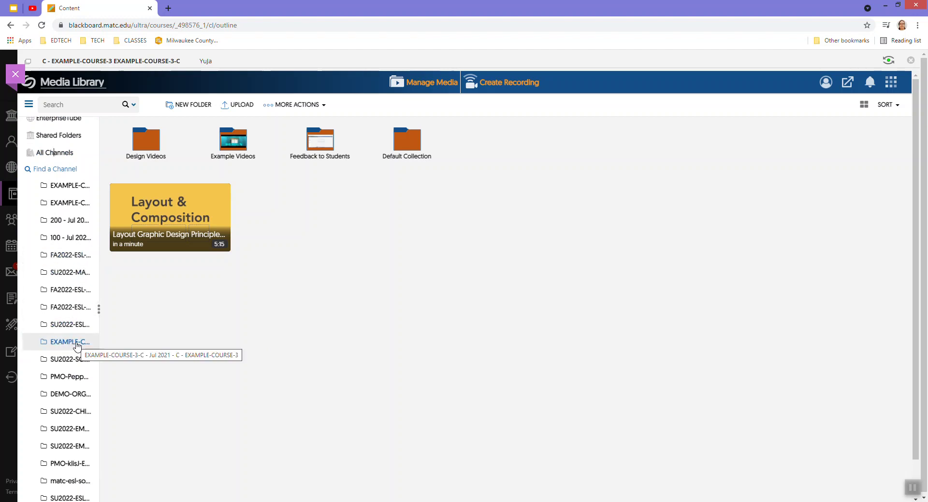
pyautogui.scroll(1, 71, 372)
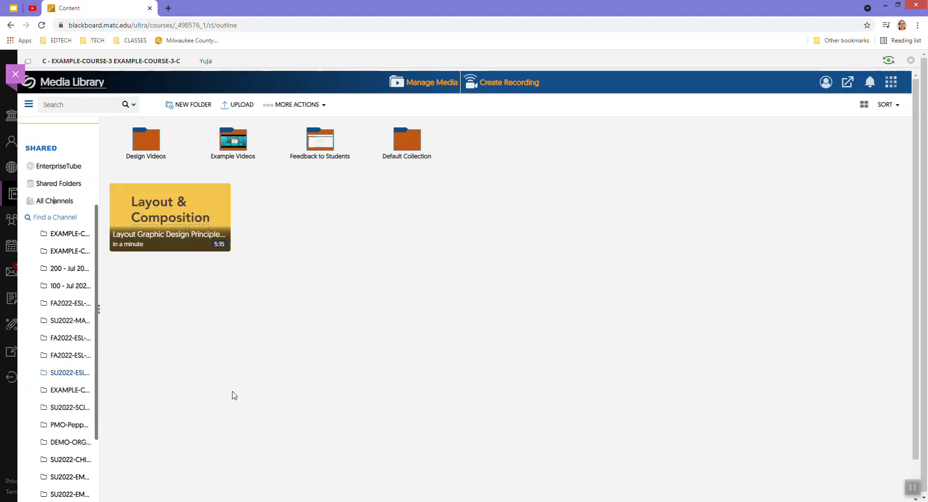
pyautogui.scroll(-1, 69, 343)
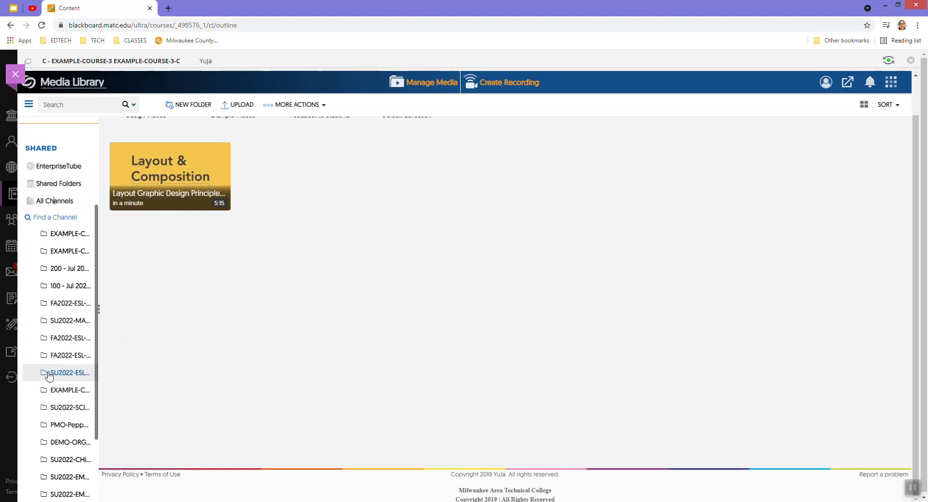
pyautogui.scroll(-2, 45, 382)
pyautogui.scroll(5, 45, 382)
pyautogui.scroll(1, 290, 321)
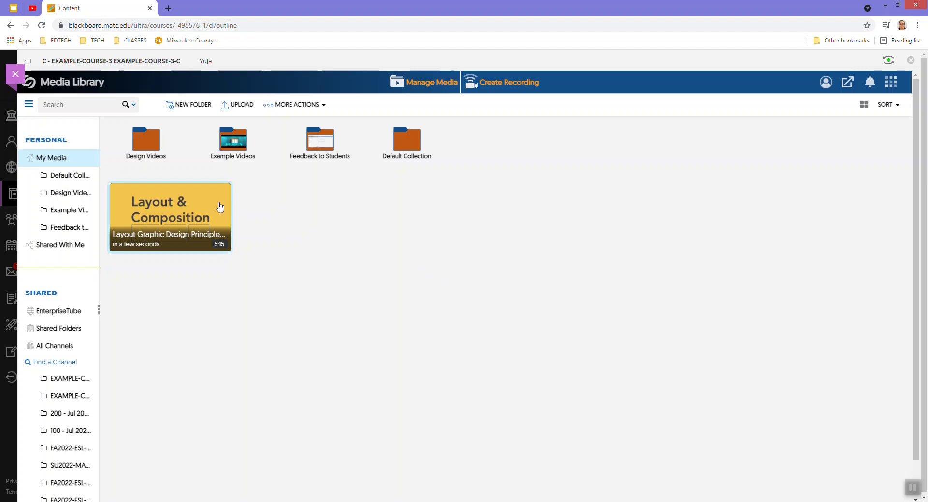
# - Start a new quiz for the Layout Graphic Design Principles Video from its media details
pyautogui.moveTo(219, 213)
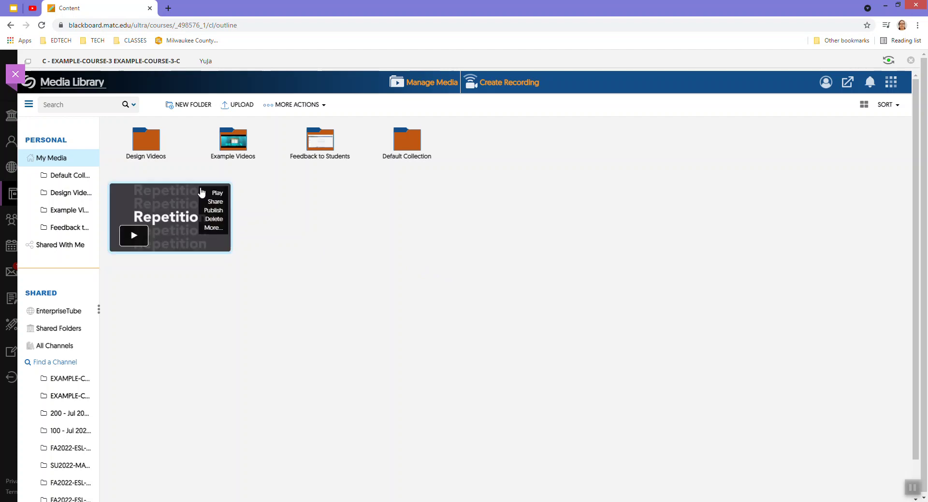
pyautogui.click(212, 228)
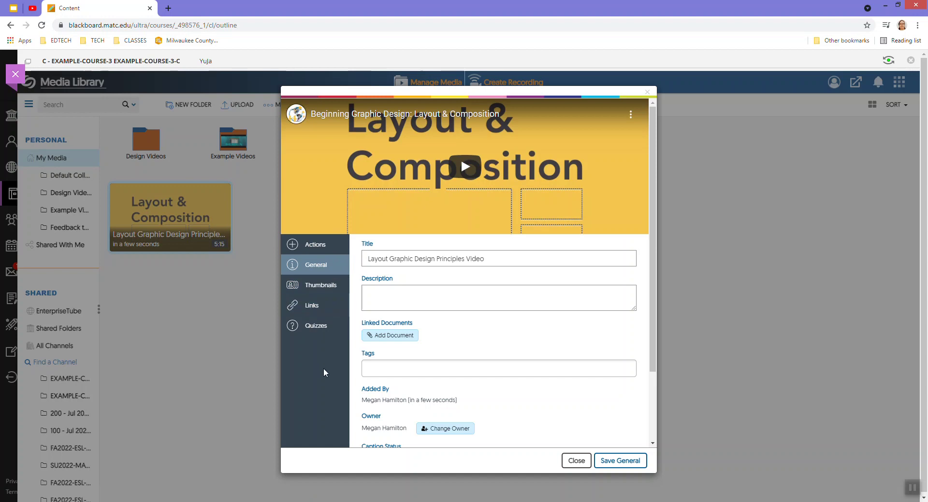
pyautogui.click(316, 328)
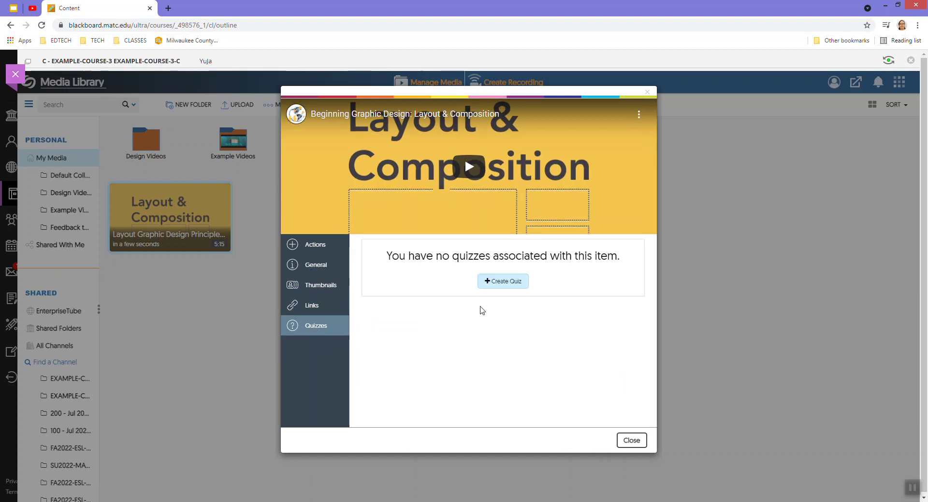
pyautogui.click(513, 282)
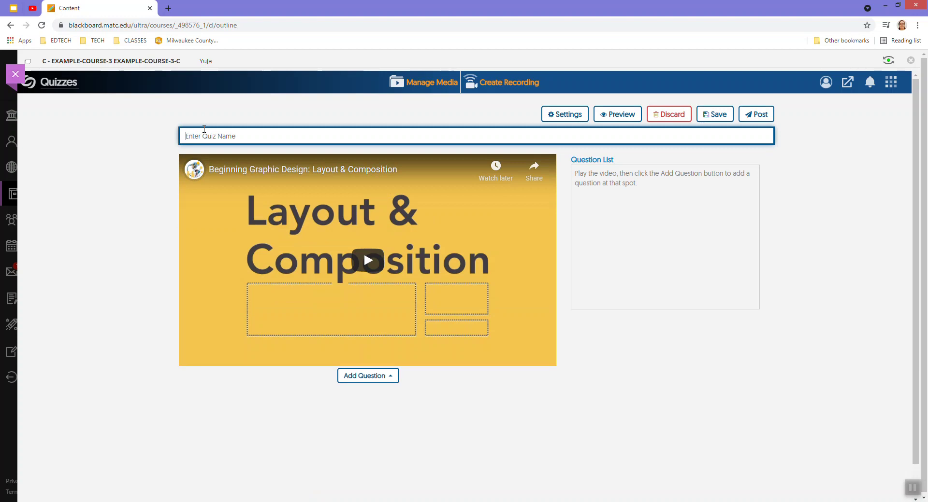
# - Name the quiz "Graphic Design Layout Video Quiz" and save its video quiz settings with the existing options
pyautogui.write('Grpa')
pyautogui.write('ap')
pyautogui.write('hic Design Layout Video Quiz')
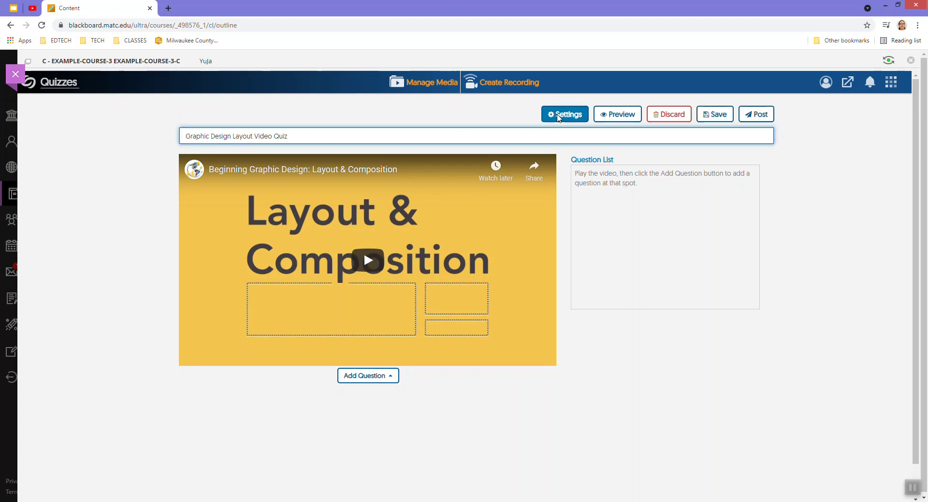
pyautogui.click(564, 114)
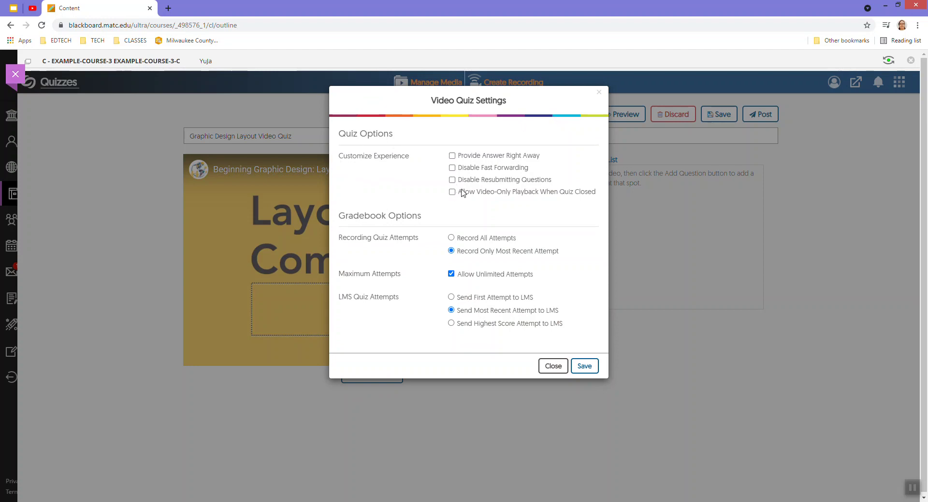
pyautogui.click(585, 367)
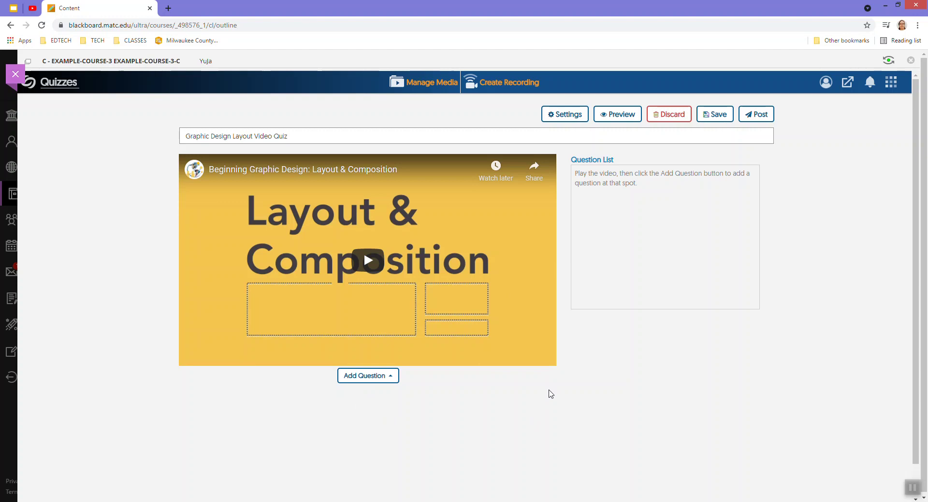
# - Start and pause the quiz video, and move its playback position to about 5:00
pyautogui.click(372, 264)
pyautogui.click(192, 356)
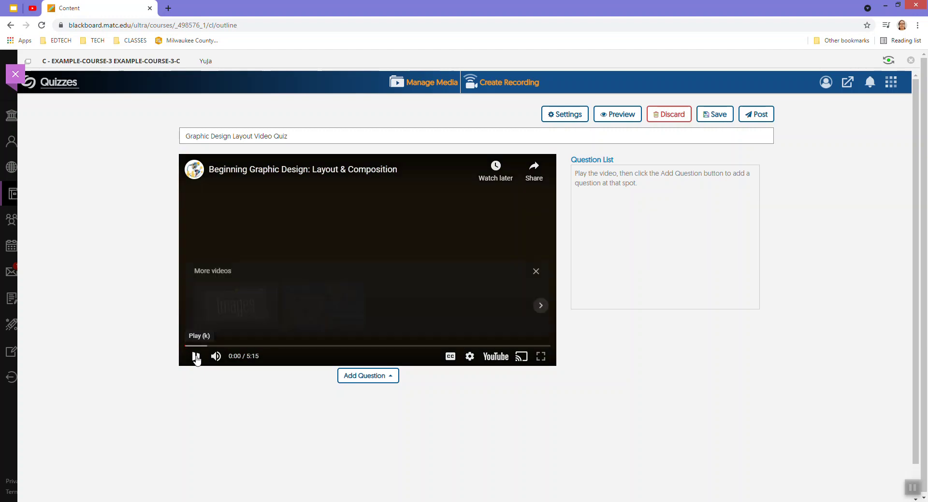
pyautogui.moveTo(218, 346); pyautogui.dragTo(535, 350)
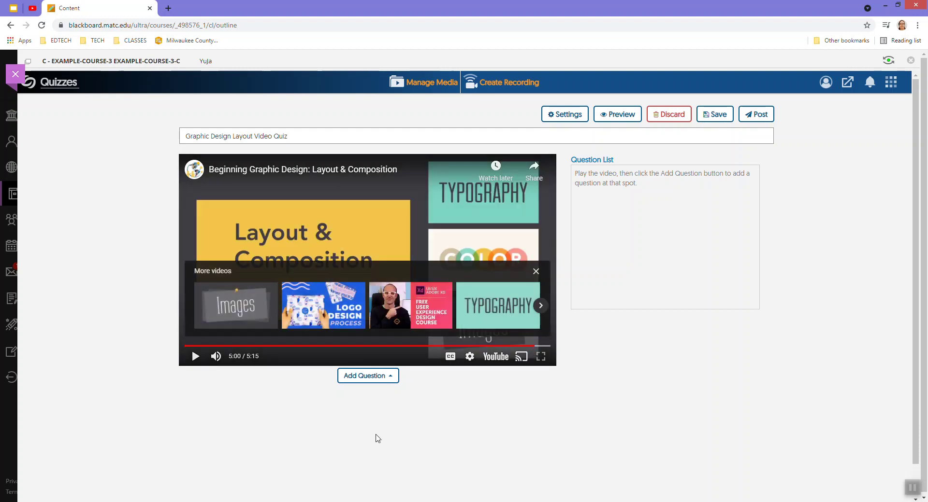
# - Add a True or False question, "Graphic design layout principles impact the readability of a document.", with True as the correct answer
pyautogui.click(382, 380)
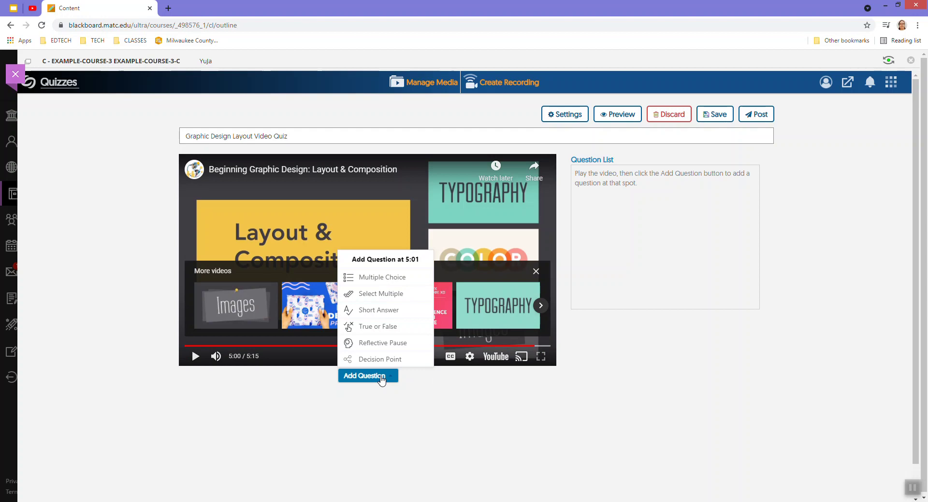
pyautogui.click(392, 331)
pyautogui.click(410, 221)
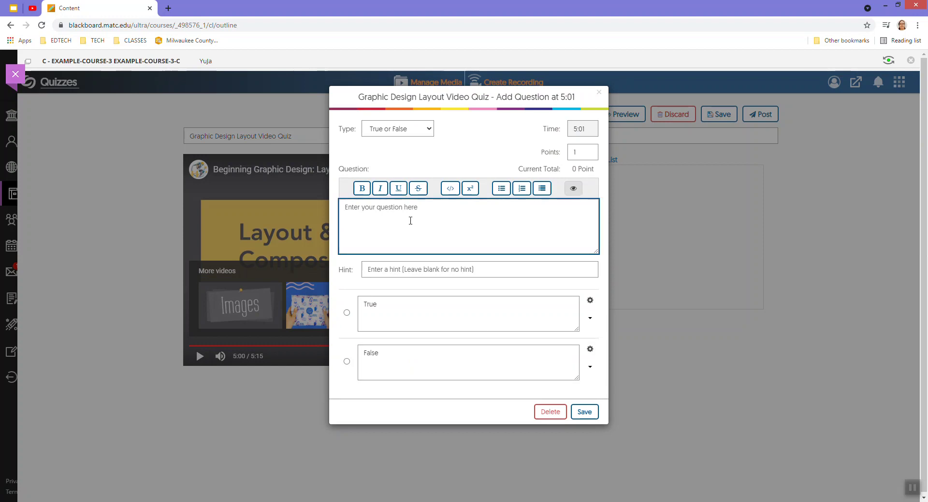
pyautogui.write('Graphic design layout principles impact the readability of a document.')
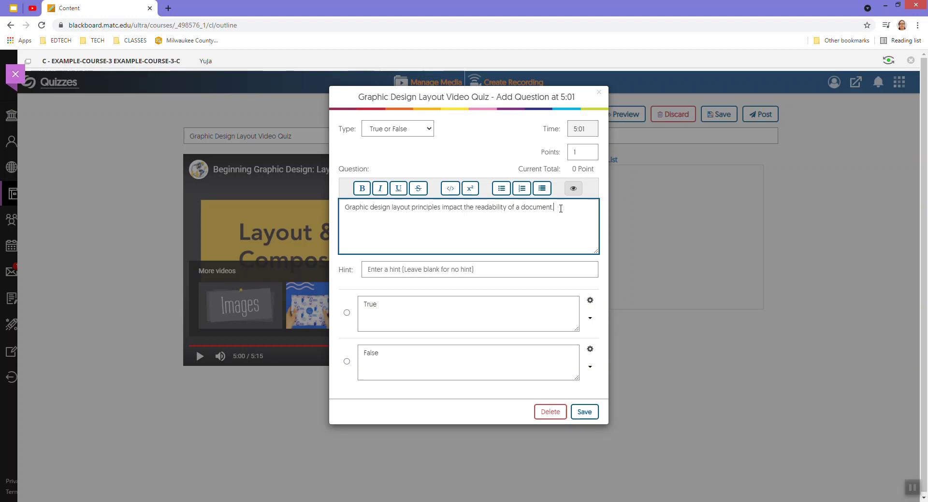
pyautogui.click(347, 314)
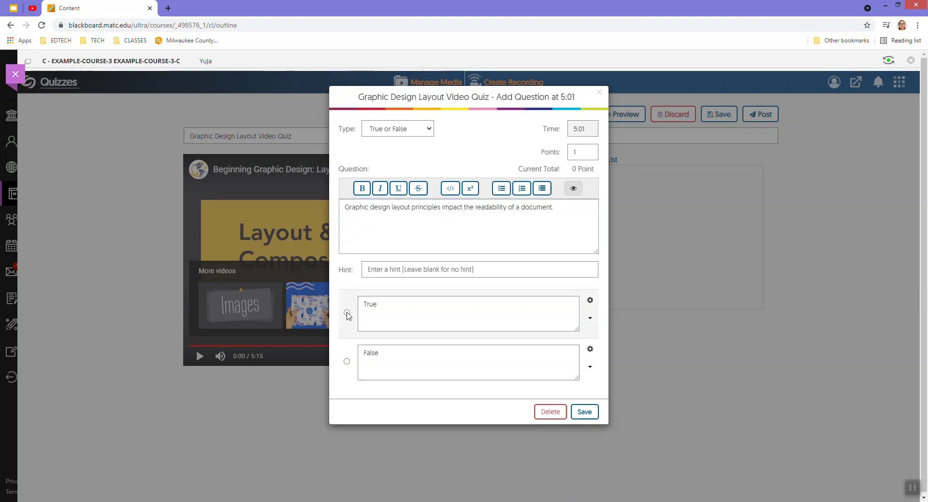
pyautogui.click(584, 411)
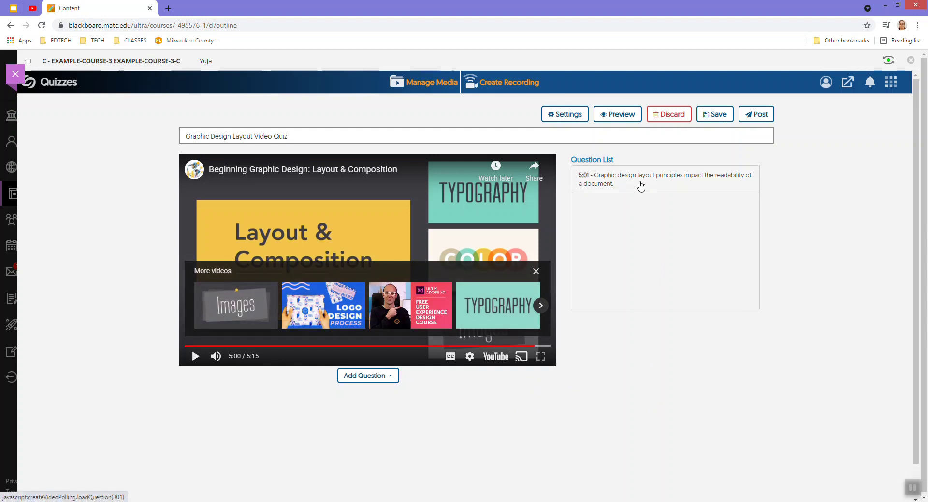
# - Save the quiz and post it to the EXAMPLE-COURSE-3-C group
pyautogui.click(711, 115)
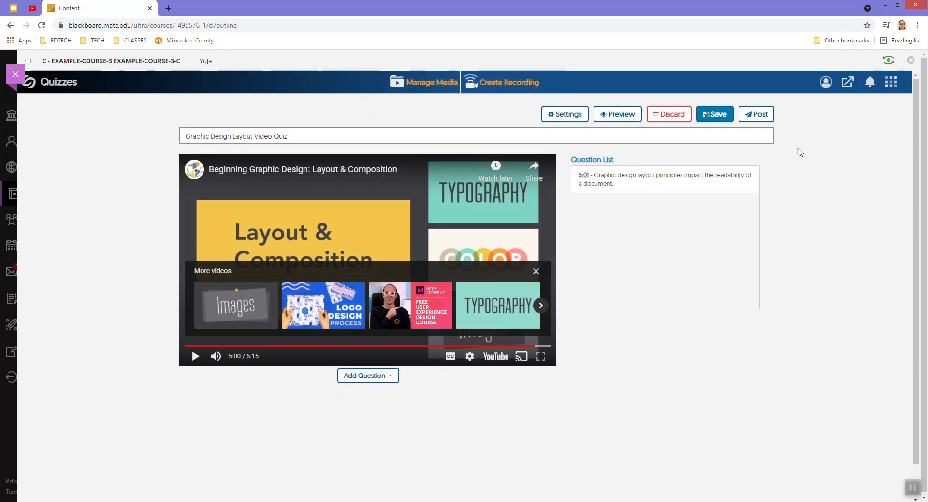
pyautogui.click(765, 119)
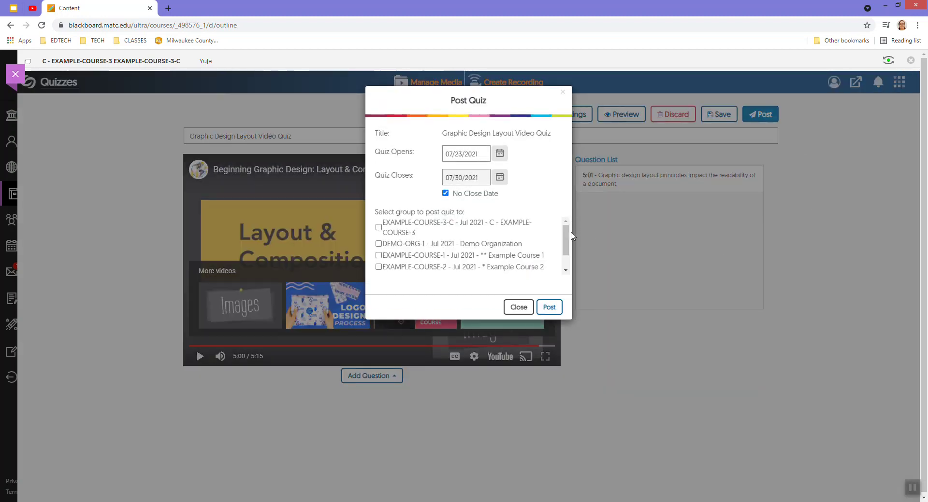
pyautogui.click(561, 312)
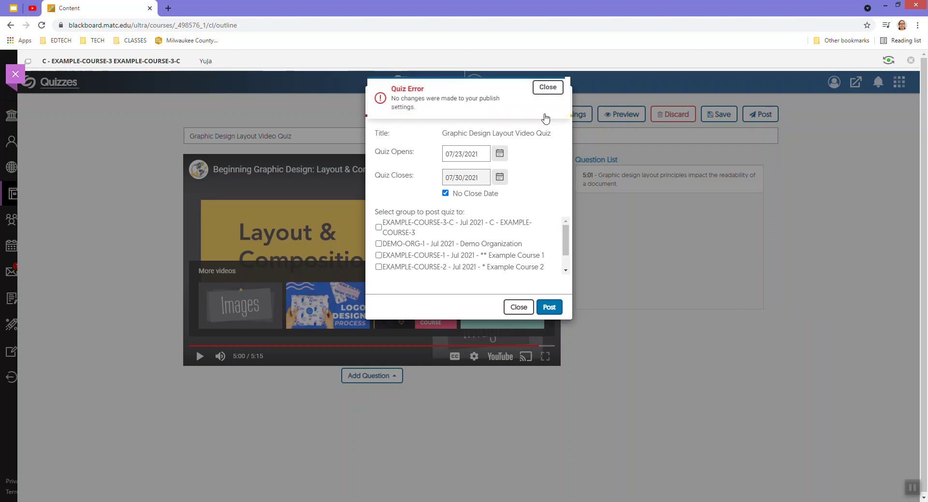
pyautogui.click(544, 93)
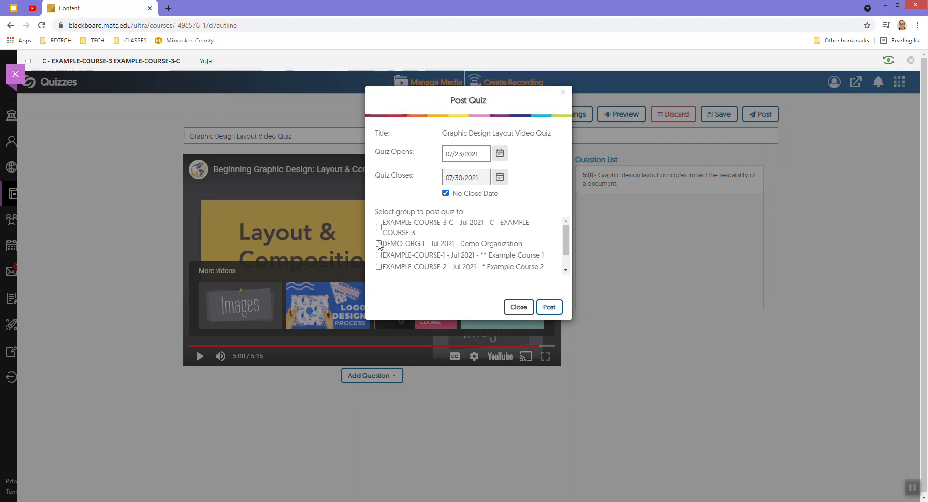
pyautogui.click(379, 227)
pyautogui.click(551, 308)
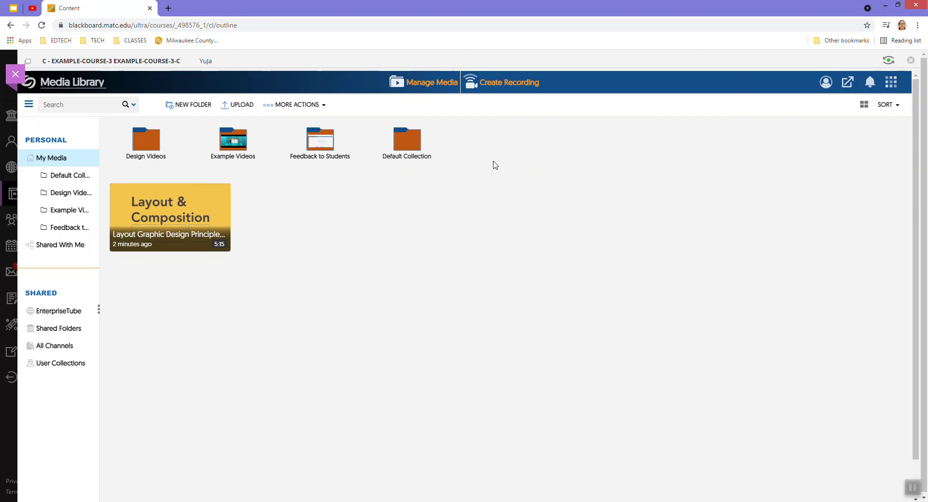
# - Create a new recording from the Windows PC or Mac and launch the YuJa Software Capture application
pyautogui.click(502, 88)
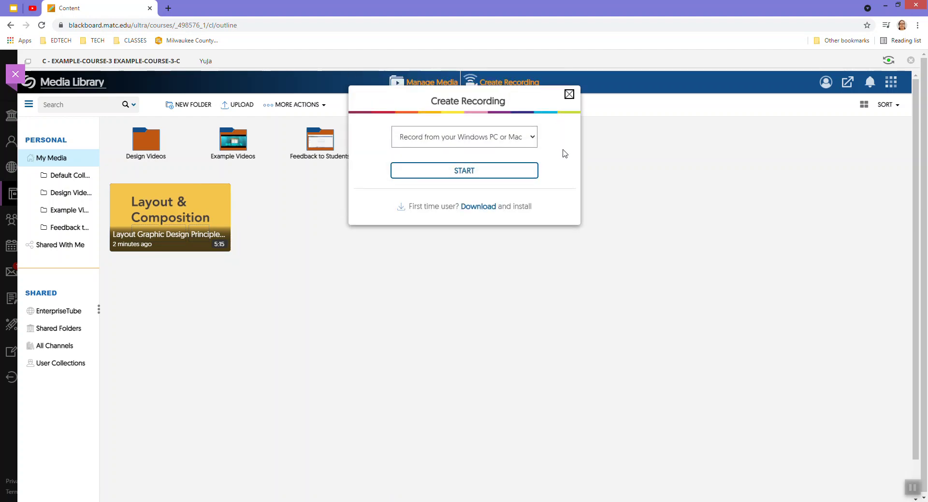
pyautogui.click(484, 213)
pyautogui.click(468, 173)
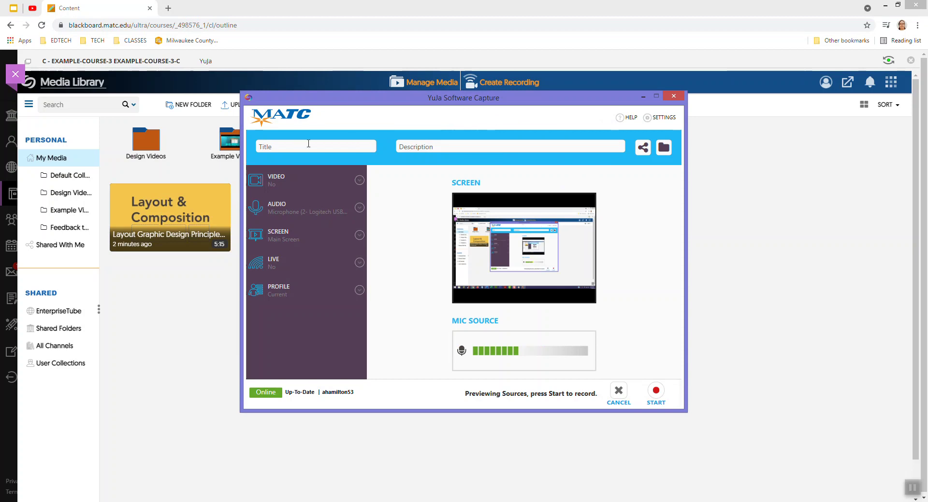
# - Title the recording "Demo Recording - Friday 7/23"
pyautogui.click(303, 144)
pyautogui.write('Demo Ca')
pyautogui.press('BackSpace')
pyautogui.press('BackSpace')
pyautogui.write('Recording - Friday')
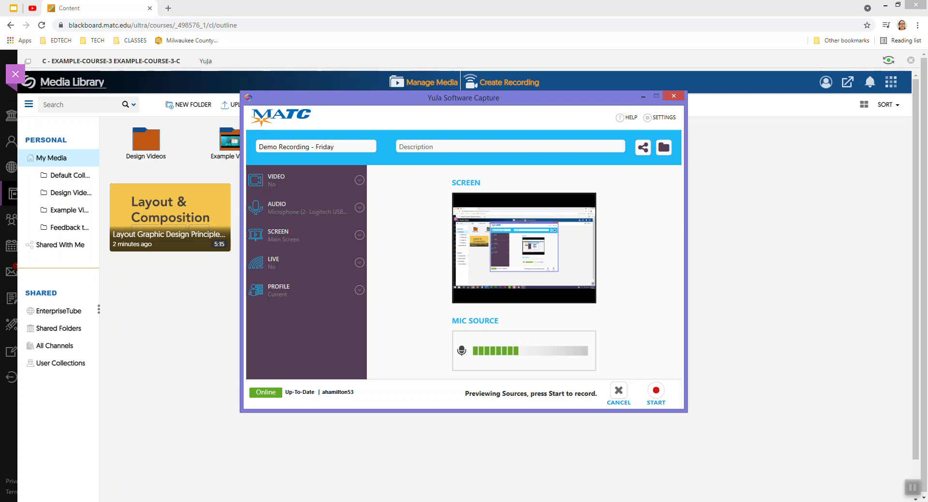
pyautogui.write(' 7/23')
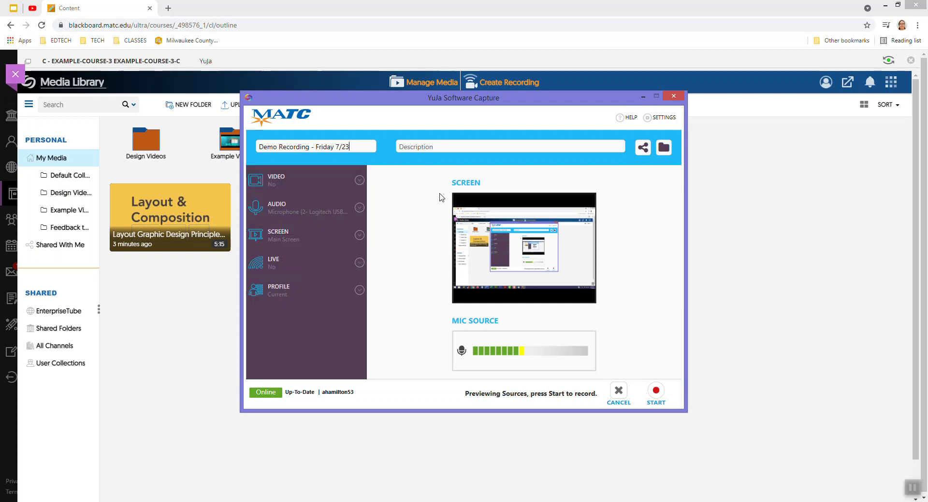
# - Look through the recording's video source and microphone source options
pyautogui.click(309, 190)
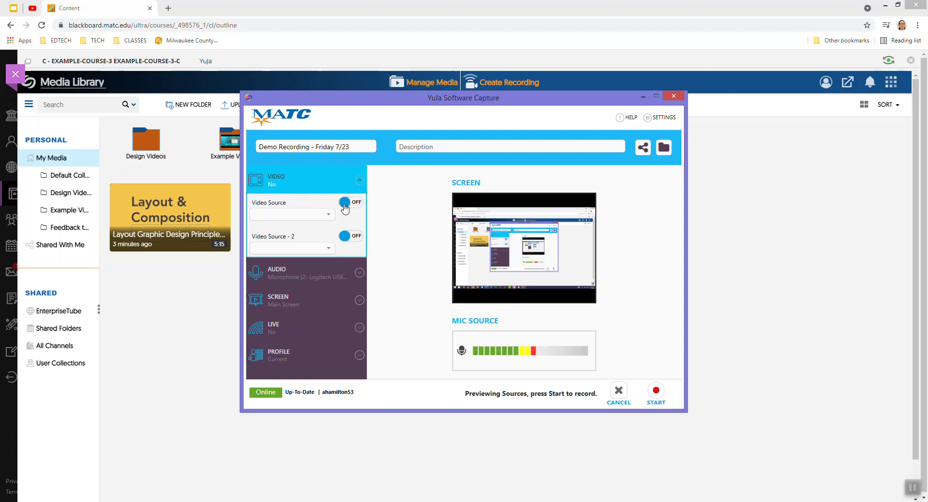
pyautogui.click(359, 181)
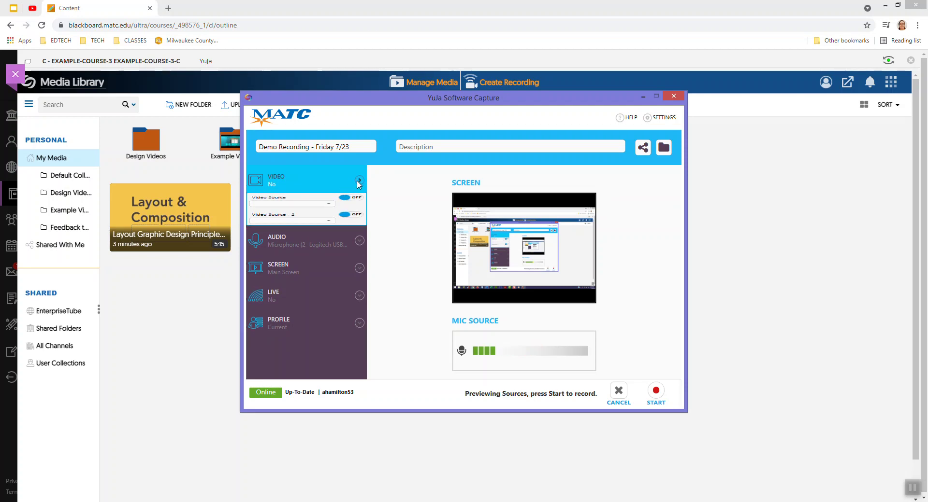
pyautogui.click(300, 212)
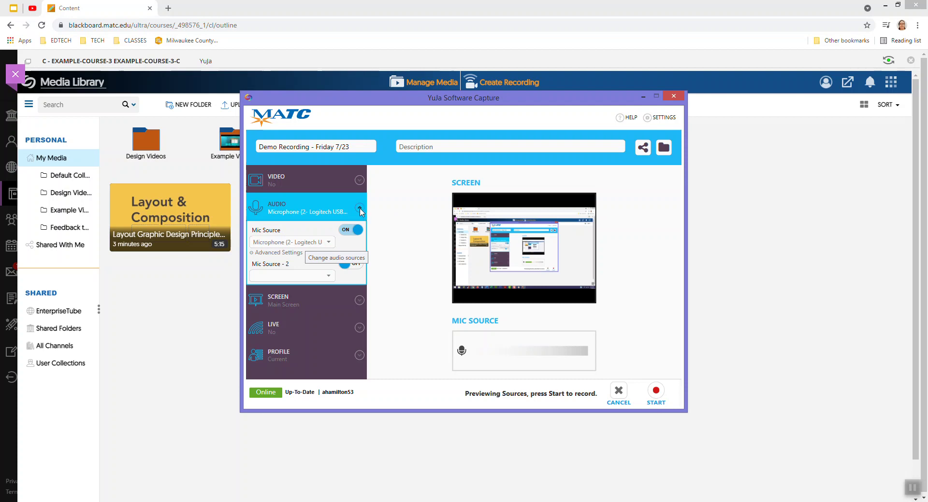
pyautogui.click(391, 230)
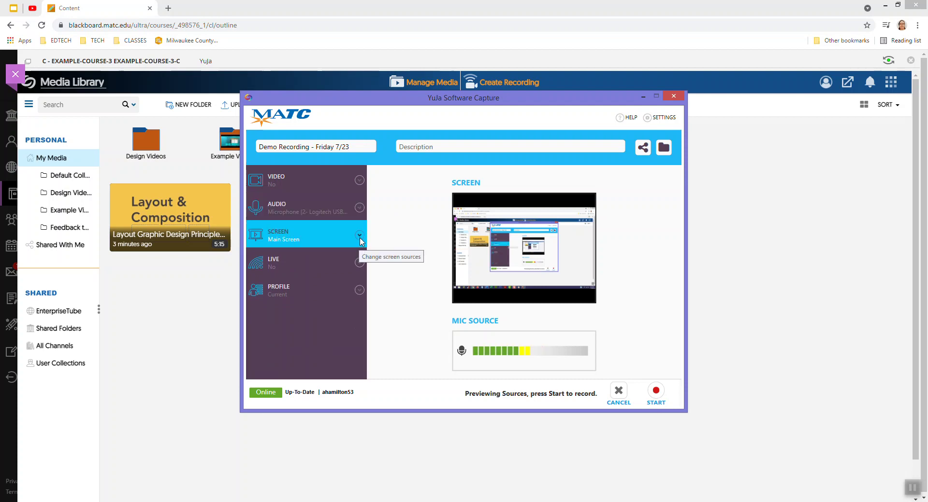
# - Turn on the annotation toolbar in the recording's screen source options
pyautogui.click(359, 236)
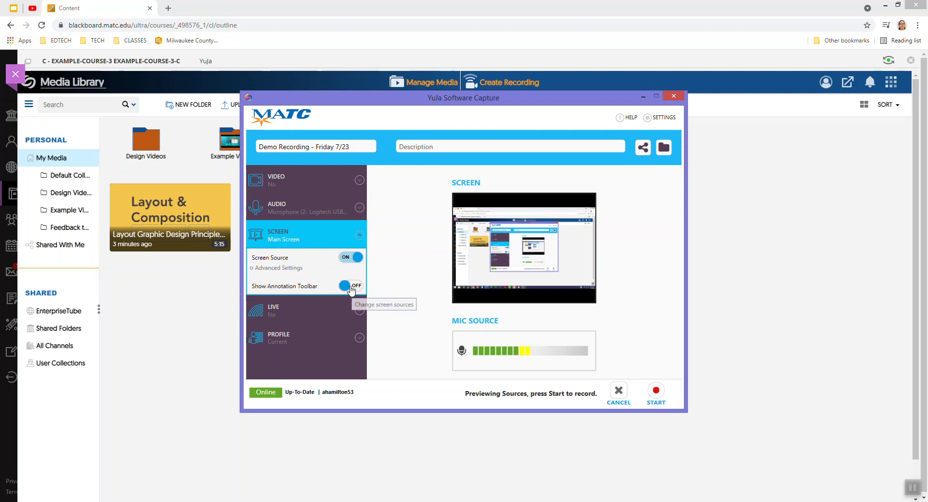
pyautogui.click(350, 287)
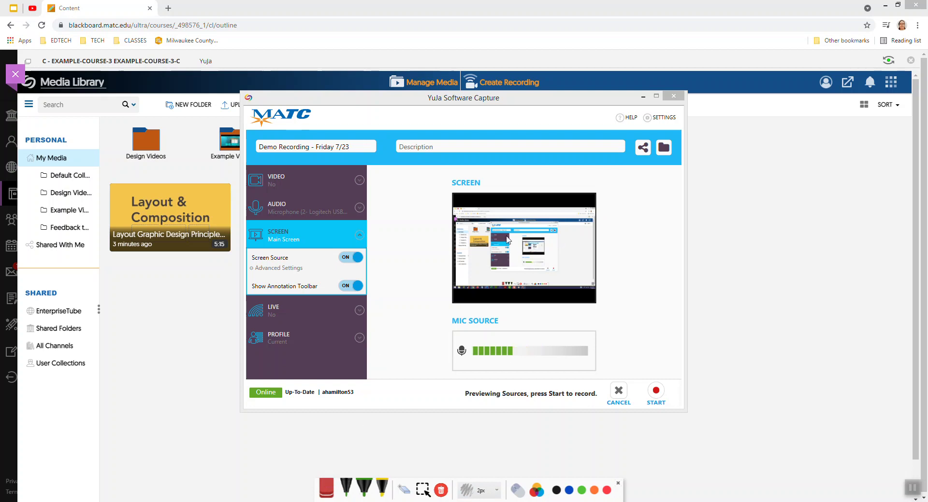
pyautogui.click(361, 236)
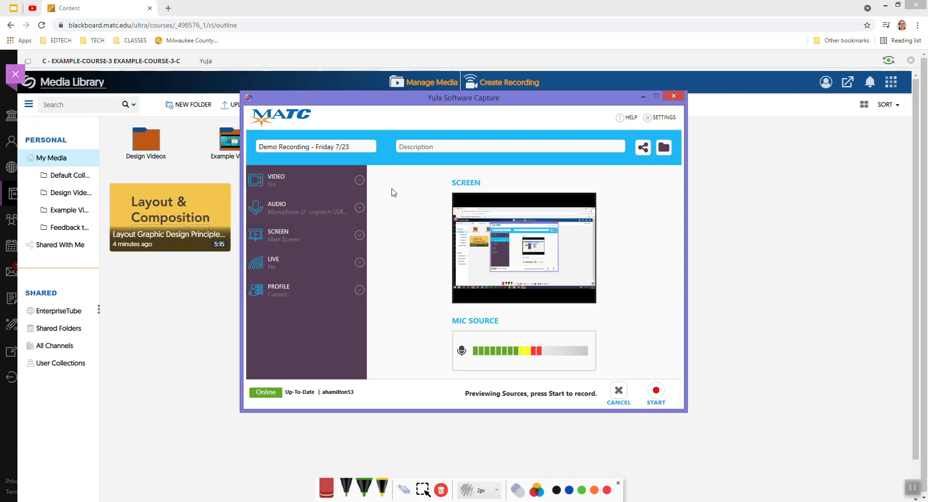
# - Examine the recording profile options and the list of saved profiles without choosing another one
pyautogui.click(305, 293)
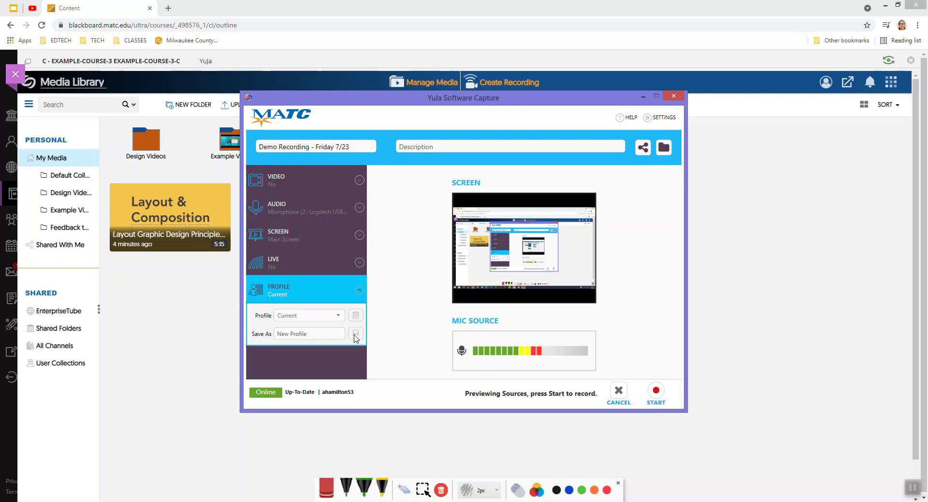
pyautogui.click(335, 318)
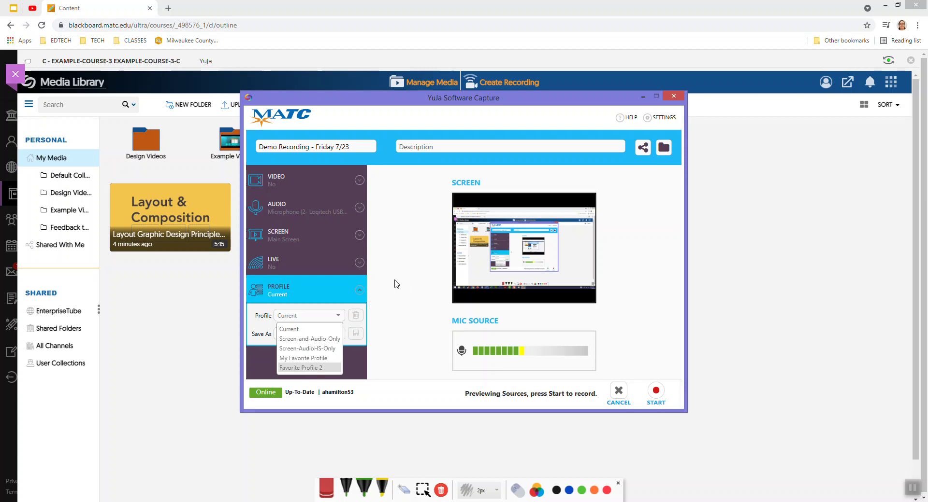
pyautogui.click(396, 282)
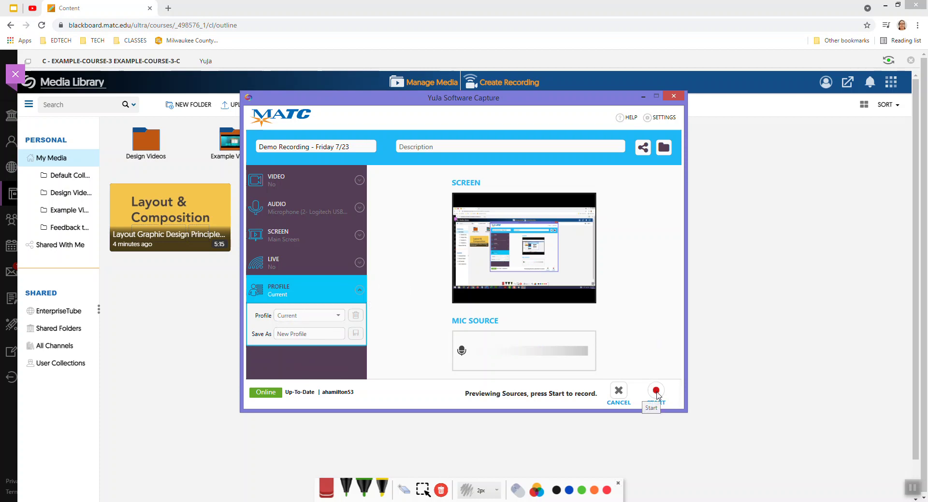
# - Start the screen recording and switch to the Word document containing "Hello World!"
pyautogui.click(655, 391)
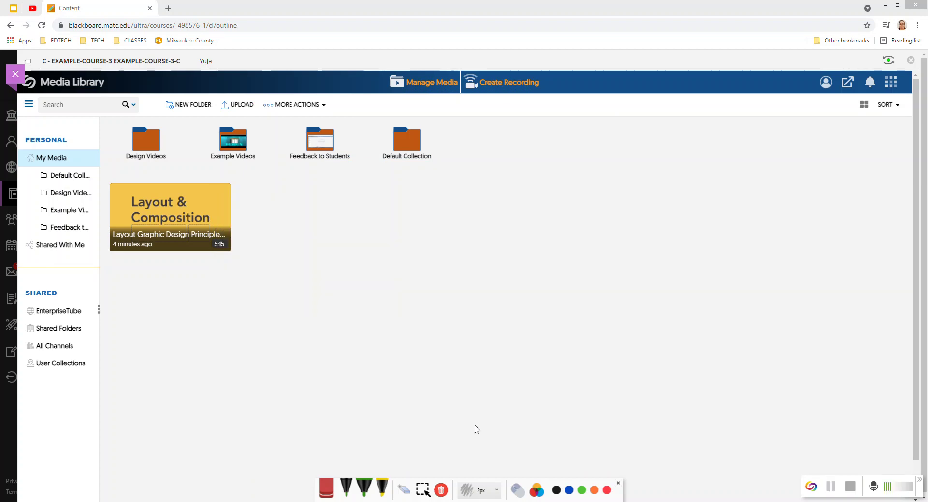
pyautogui.click(247, 501)
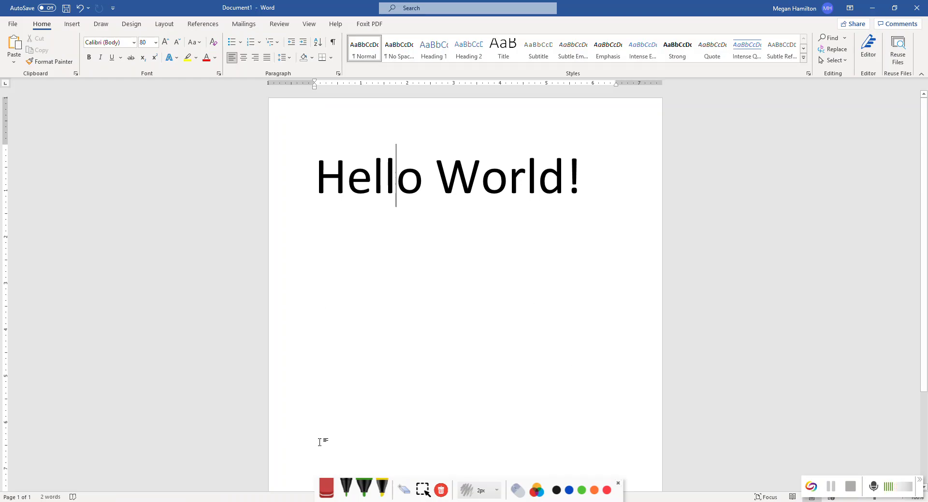
# - Annotate the "Hello World!" text by circling it with the black pen and marking it with the yellow highlighter
pyautogui.click(348, 492)
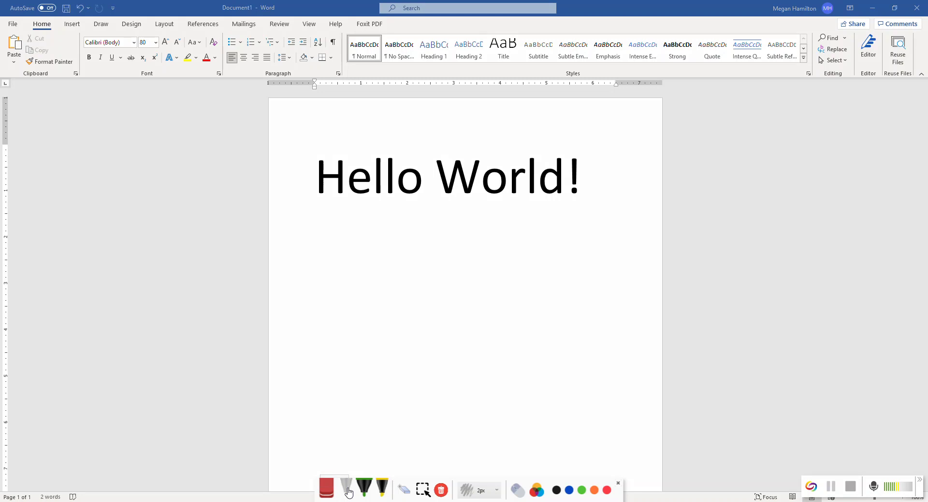
pyautogui.moveTo(478, 135)
pyautogui.mouseDown()
pyautogui.moveTo(304, 173)
pyautogui.moveTo(609, 219)
pyautogui.moveTo(389, 129)
pyautogui.mouseUp()
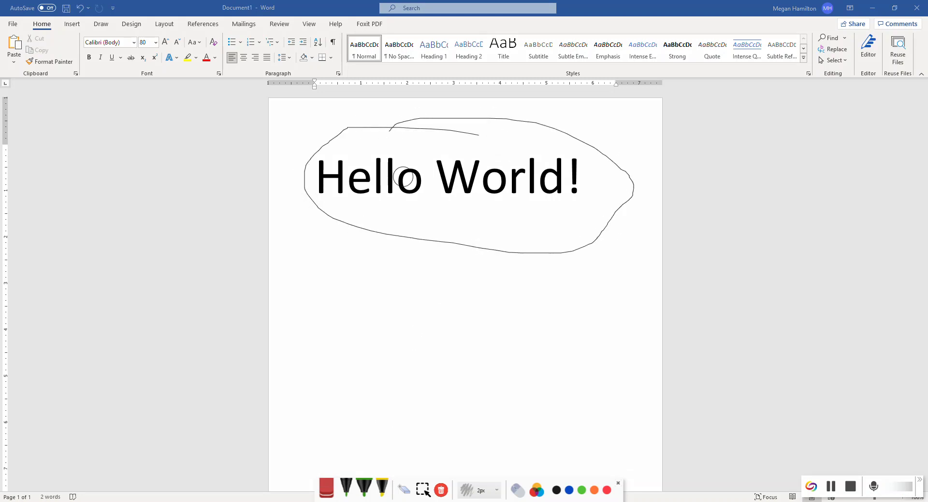
pyautogui.click(384, 491)
pyautogui.moveTo(327, 170); pyautogui.dragTo(595, 185)
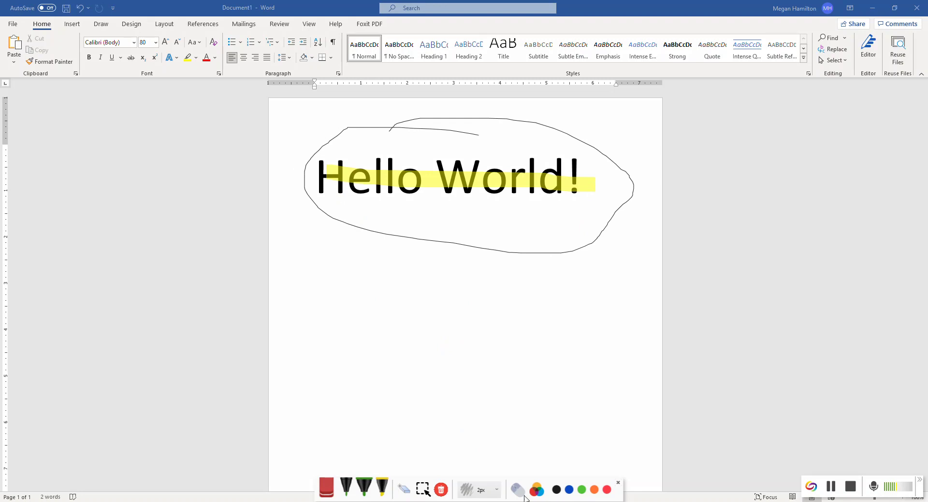
# - Set the annotation pen thickness to 5px and draw a roughly horizontal black line below the "Hello World!" text
pyautogui.click(495, 491)
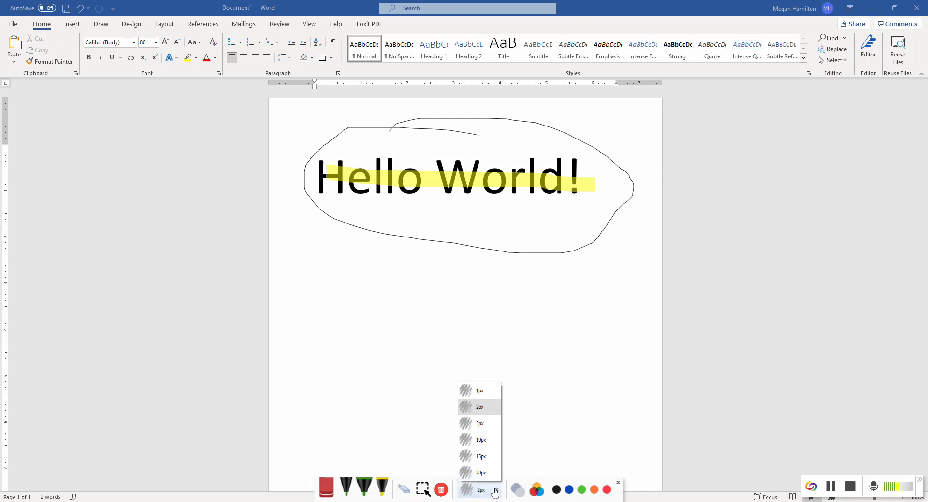
pyautogui.click(471, 424)
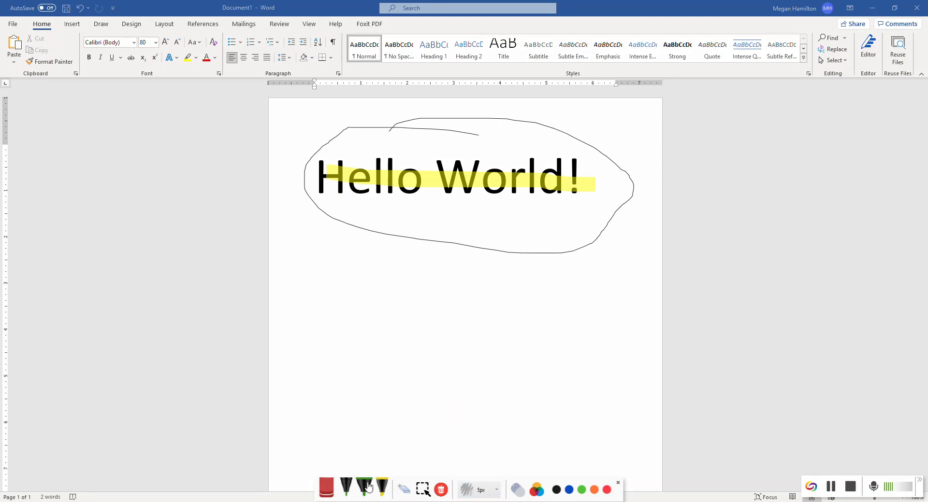
pyautogui.moveTo(342, 369); pyautogui.dragTo(576, 384)
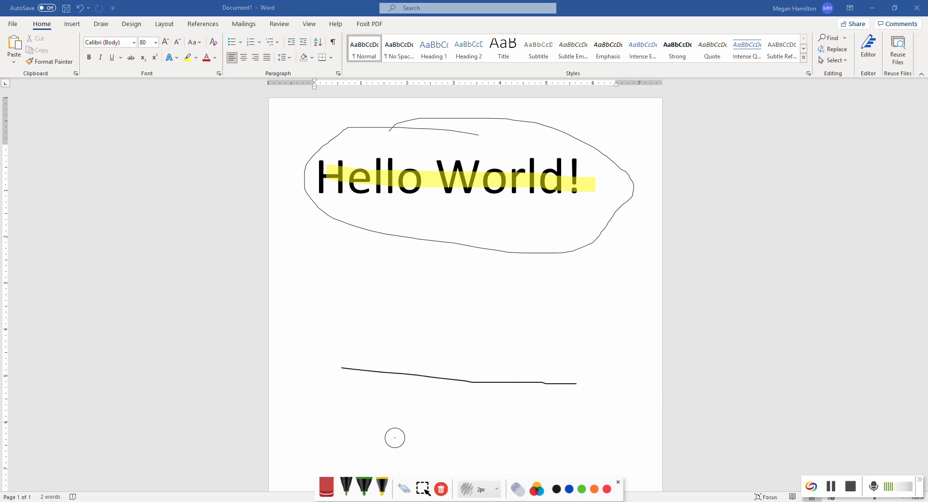
# - Erase the black line, the yellow highlight and the circle around "Hello World!" with the eraser
pyautogui.click(404, 489)
pyautogui.click(424, 377)
pyautogui.click(447, 187)
pyautogui.click(453, 244)
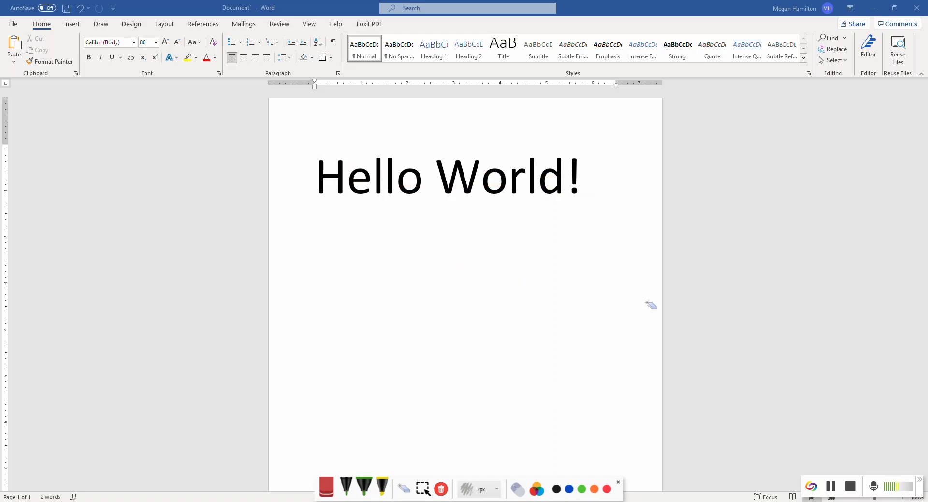
# - Stop the screen recording and save the capture session, and switch to the YuJa Media Library in the browser
pyautogui.click(852, 488)
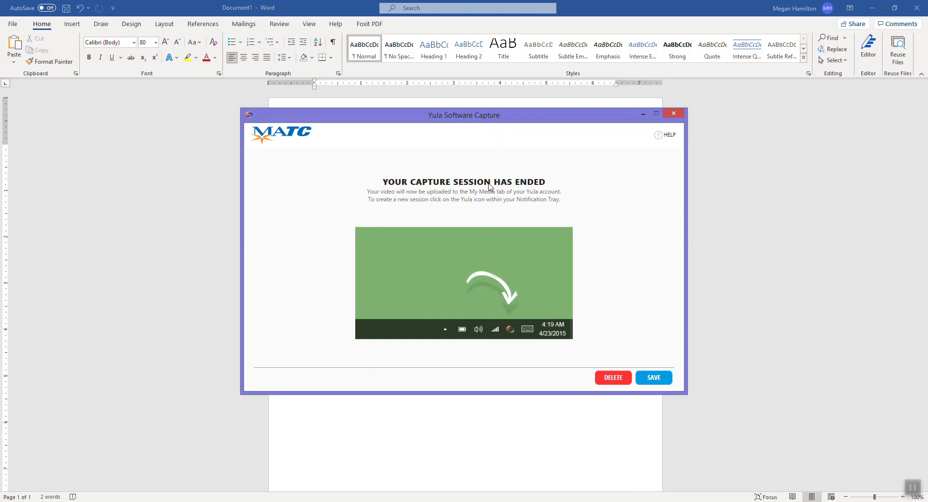
pyautogui.click(659, 378)
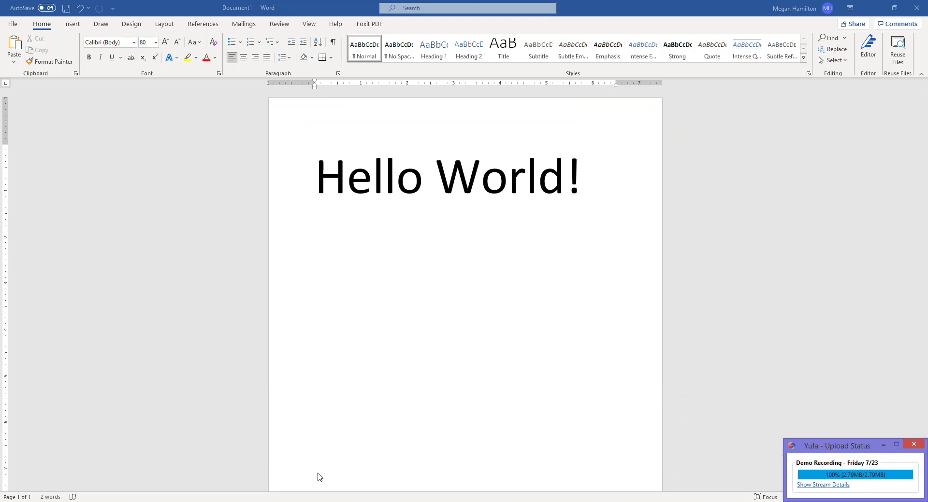
pyautogui.click(128, 501)
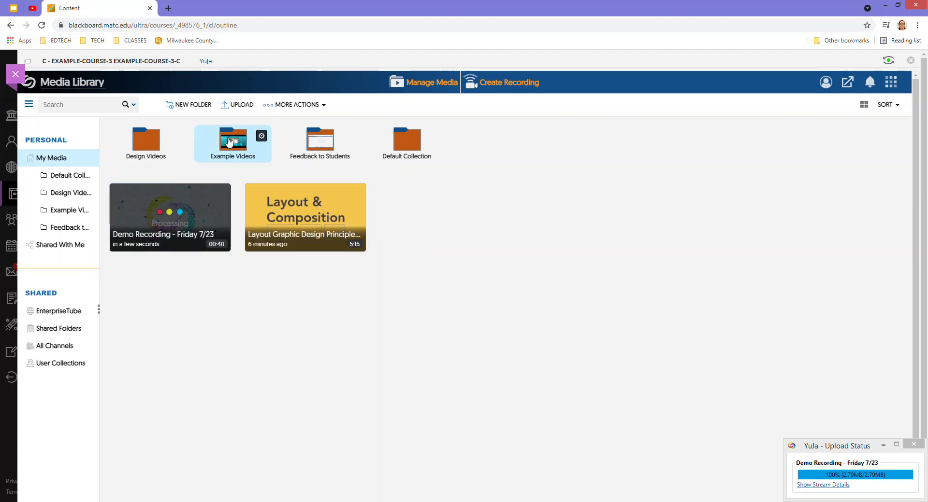
# - Look through the Example Videos and Design Videos folders and open the Feedback to Students folder
pyautogui.click(72, 211)
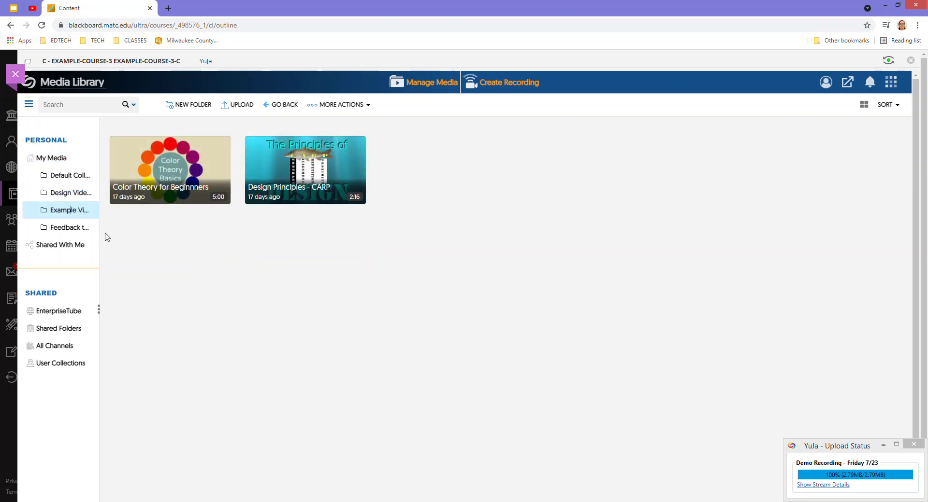
pyautogui.click(71, 194)
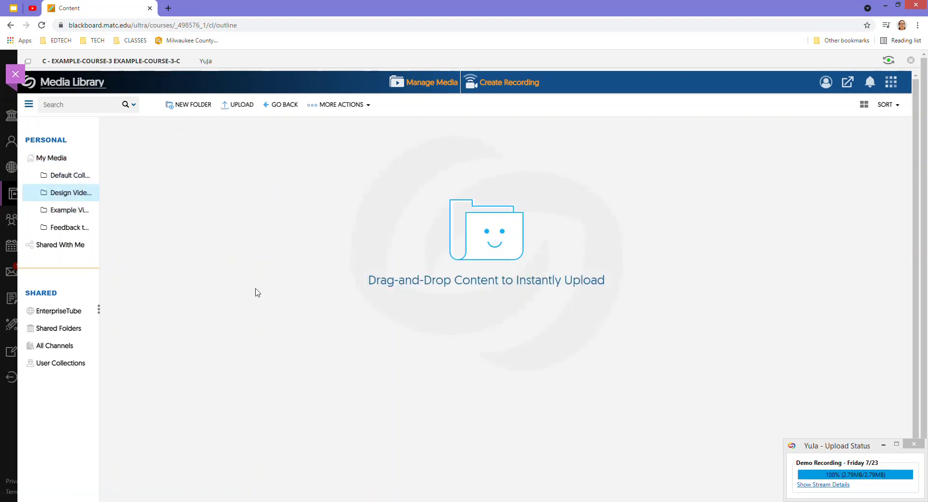
pyautogui.click(70, 230)
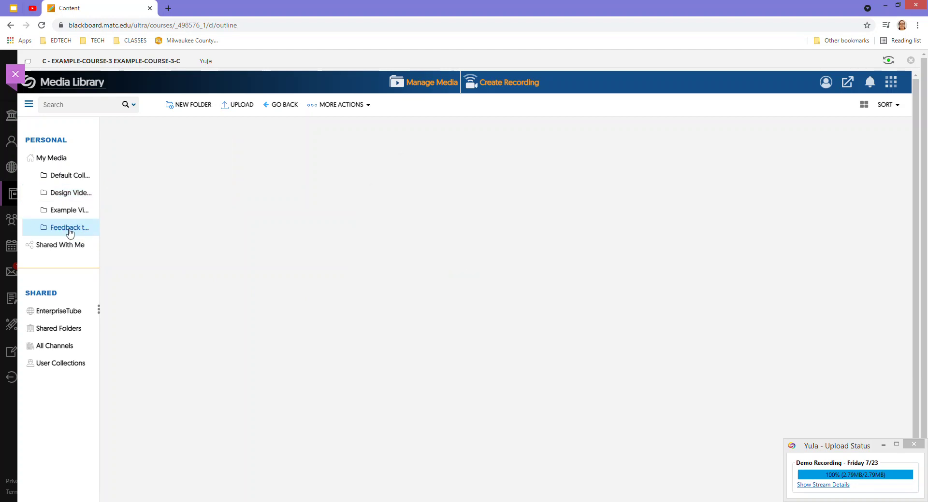
# - Examine the caption and transcript options in the first feedback video's accessibility settings, and close the video's details
pyautogui.moveTo(184, 191)
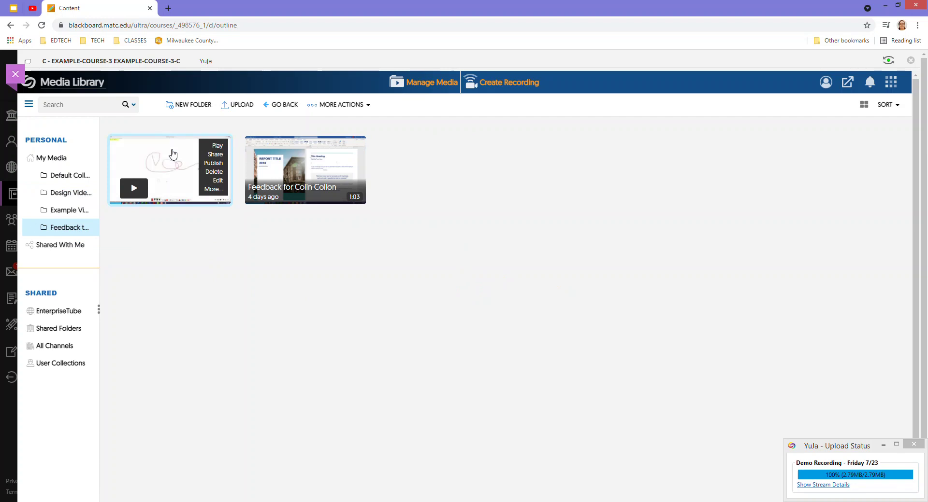
pyautogui.click(207, 189)
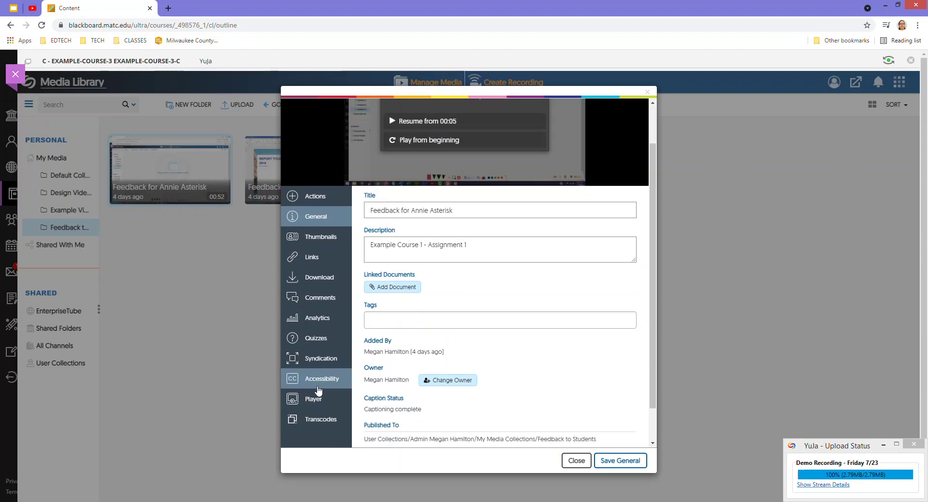
pyautogui.click(318, 386)
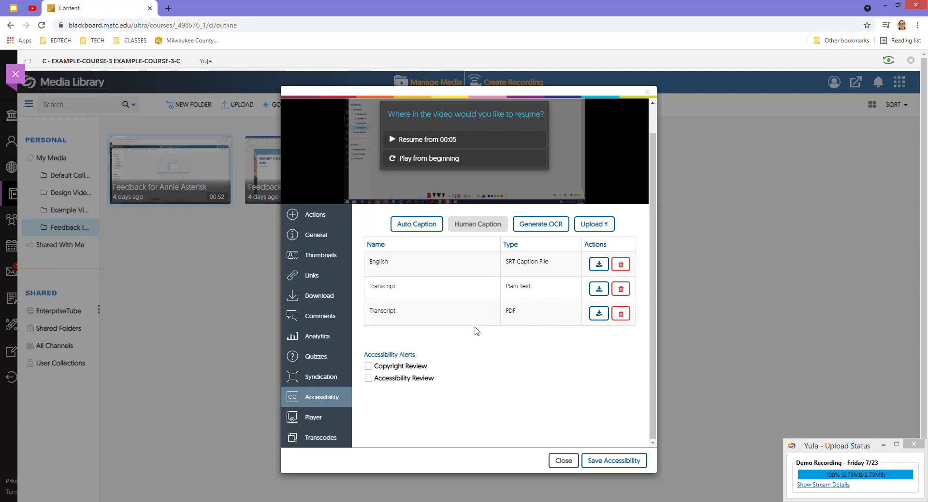
pyautogui.click(412, 228)
pyautogui.scroll(1, 365, 317)
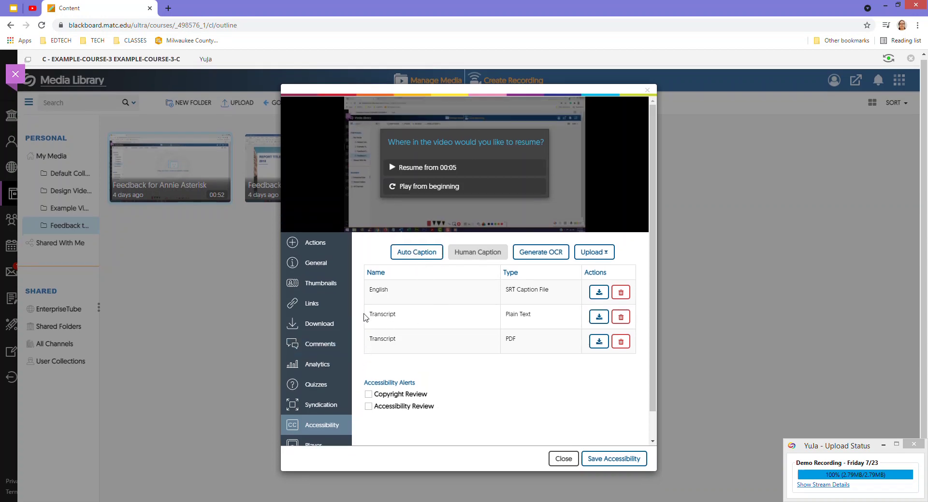
pyautogui.click(241, 153)
# - Open the first feedback video in the Video Editor and display its list of captions
pyautogui.moveTo(195, 169)
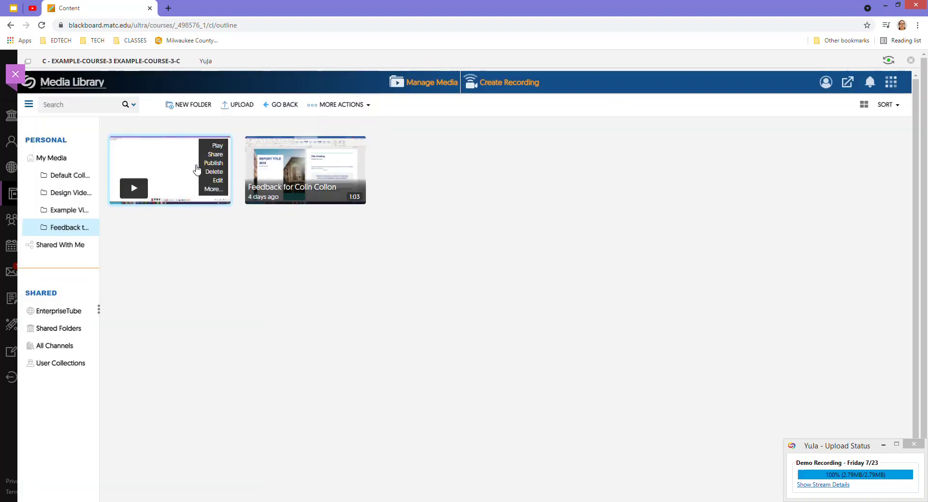
pyautogui.click(217, 182)
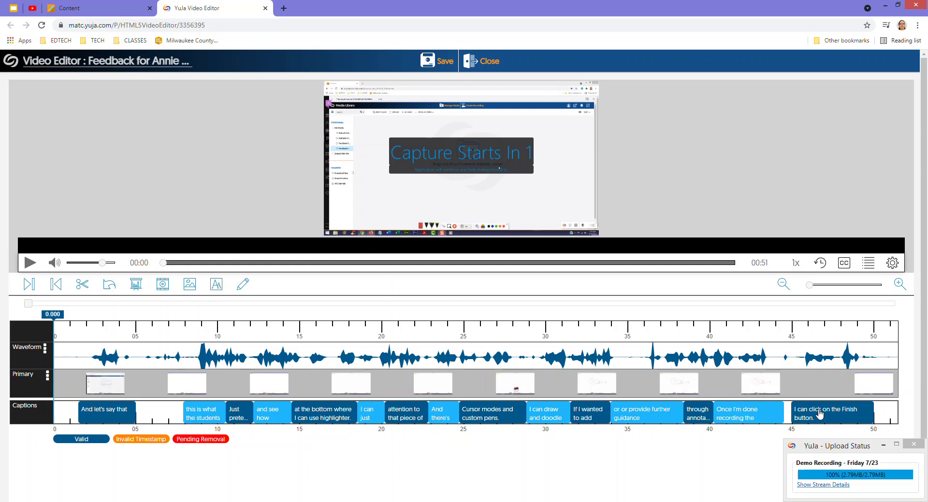
pyautogui.click(844, 263)
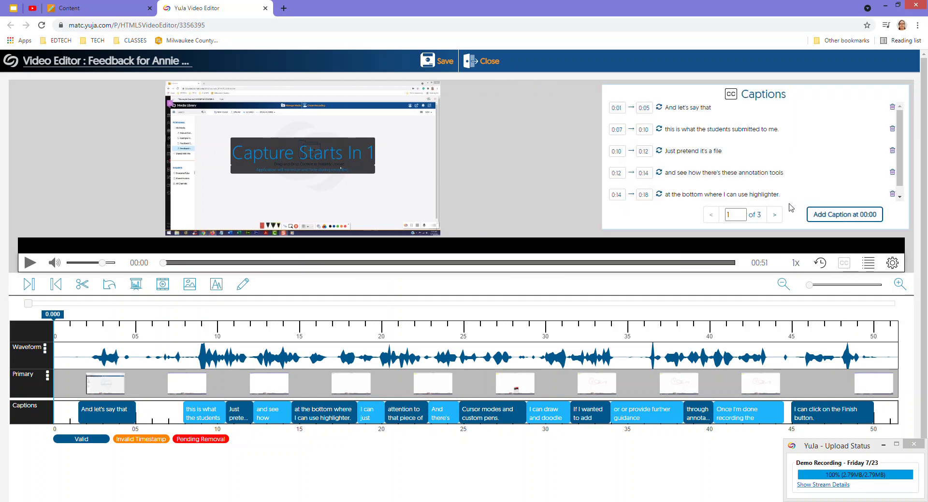
# - Examine the five captions on the first page, from "And let's say that" to the one at 0:14, one by one
pyautogui.click(676, 108)
pyautogui.click(683, 129)
pyautogui.click(689, 151)
pyautogui.click(692, 173)
pyautogui.click(695, 195)
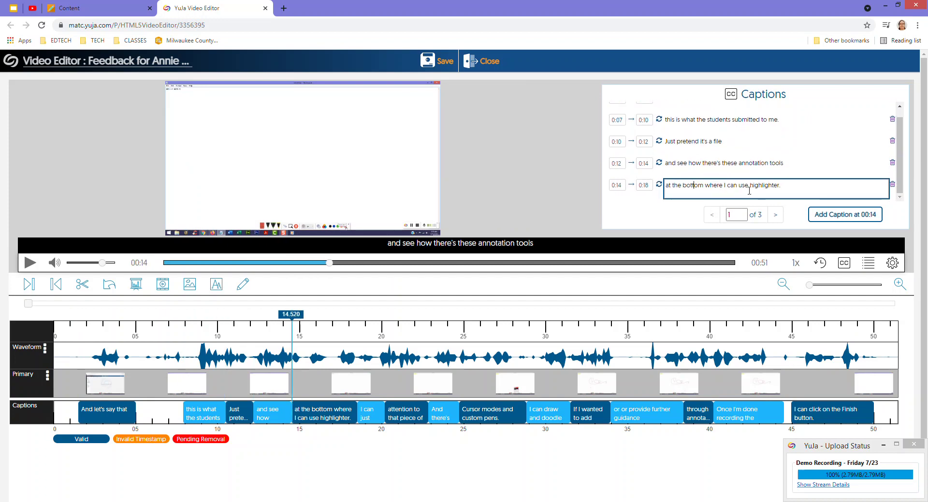
pyautogui.click(729, 163)
pyautogui.click(727, 141)
pyautogui.click(726, 119)
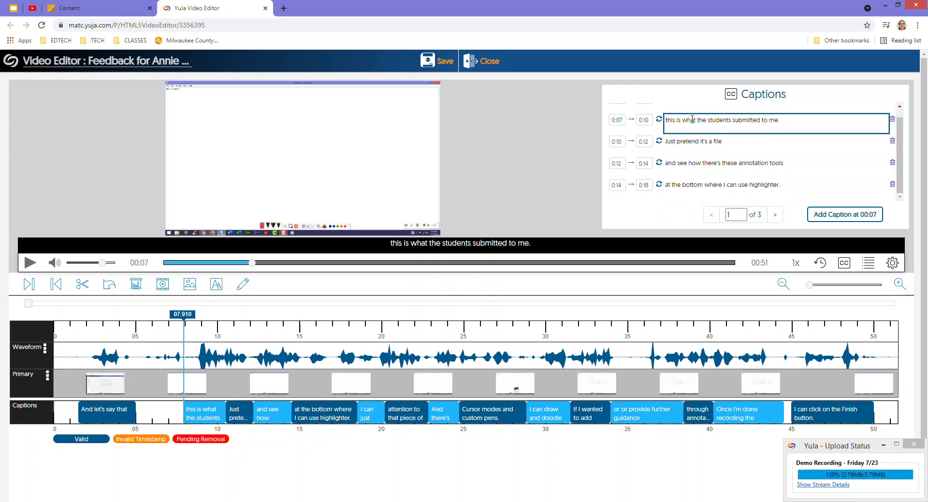
# - End the 0:07 caption with an exclamation mark and insert "a" before "highlighter" in the 0:14 caption
pyautogui.scroll(1, 710, 141)
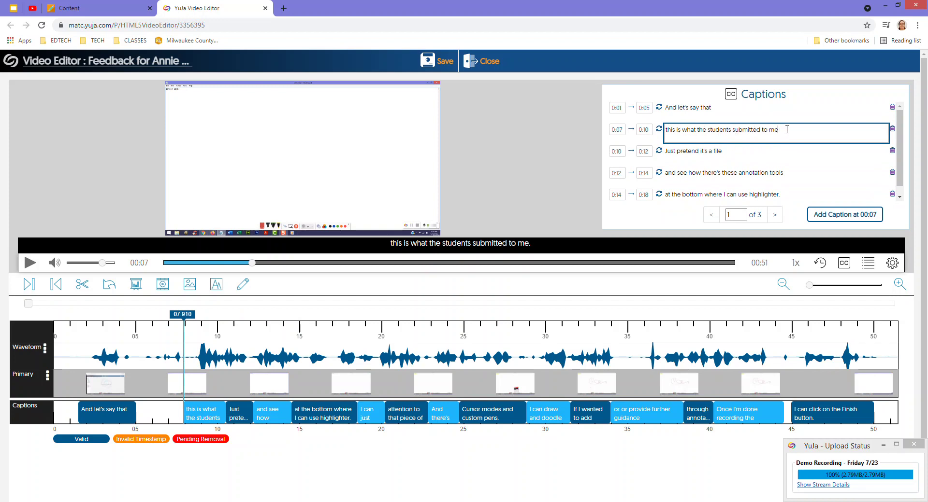
pyautogui.write('!')
pyautogui.click(749, 194)
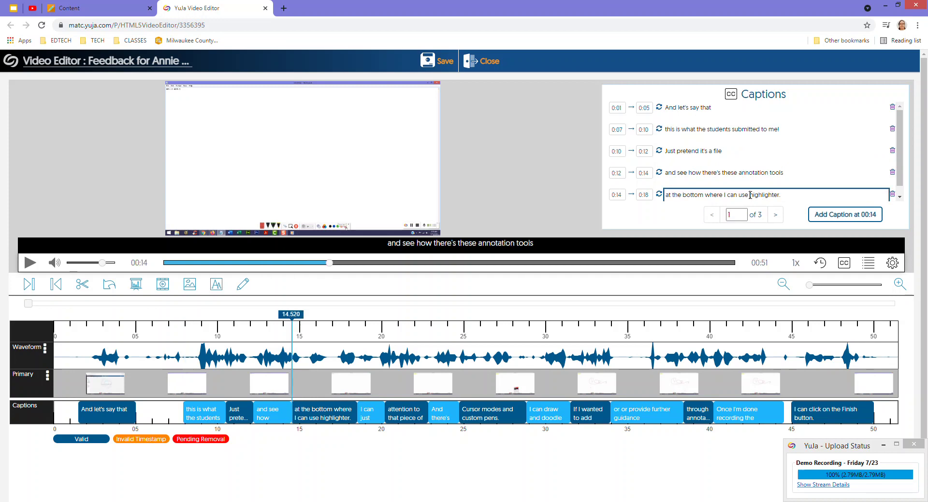
pyautogui.write('a')
# - Save the caption edits by replacing the existing video, with the index and transcript update left on
pyautogui.click(438, 60)
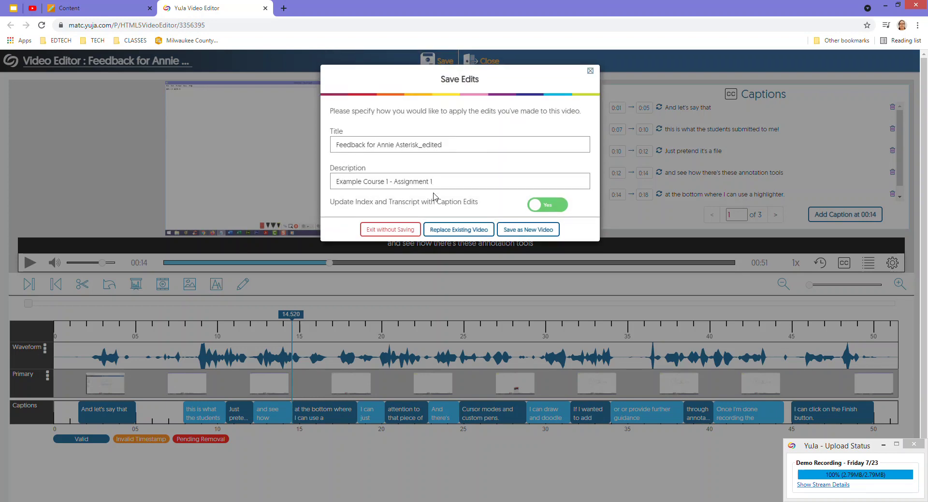
pyautogui.click(471, 231)
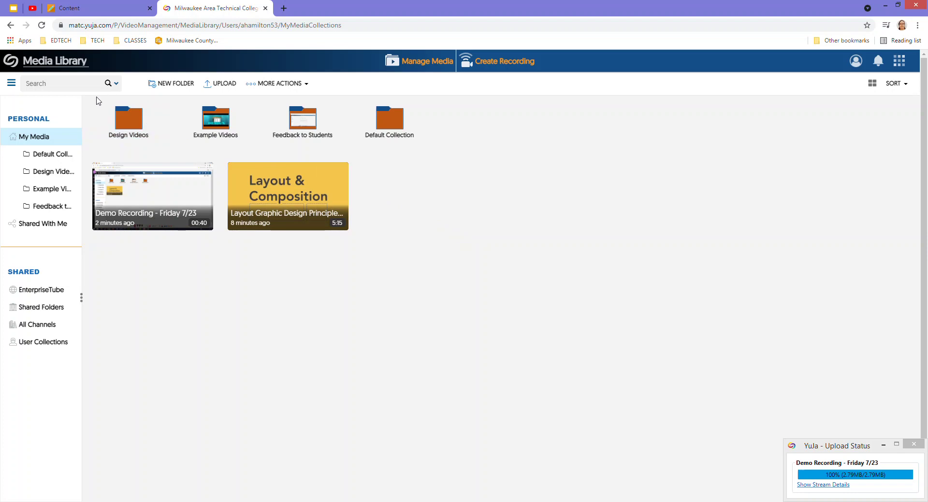
# - Close the video editor's browser tab and return from the YuJa library to the EXAMPLE-COURSE-3 course
pyautogui.click(265, 9)
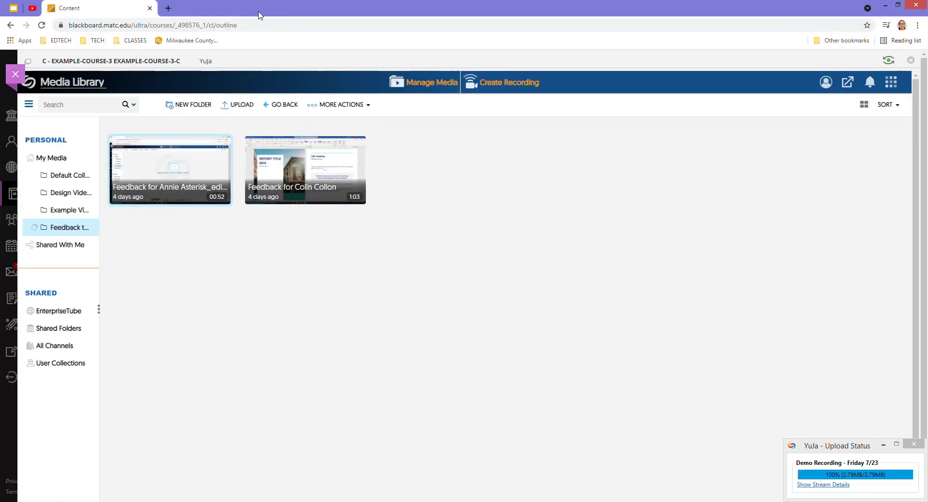
pyautogui.click(79, 63)
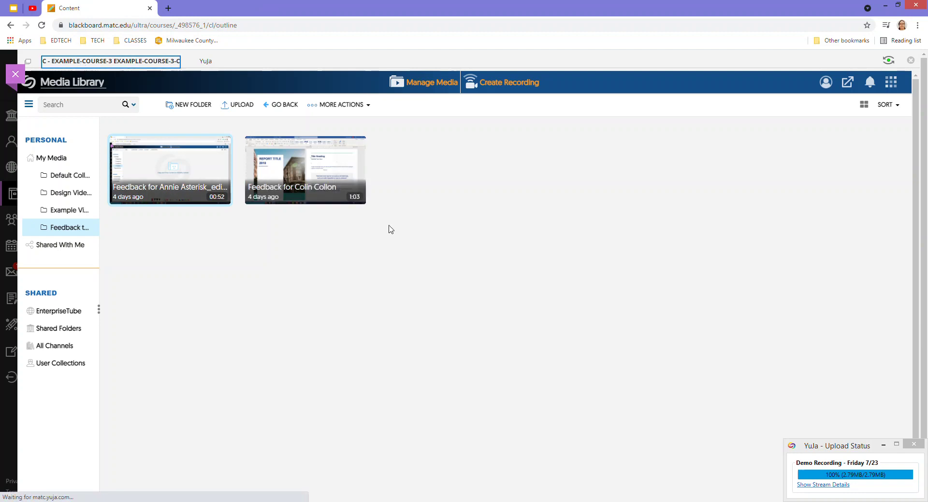